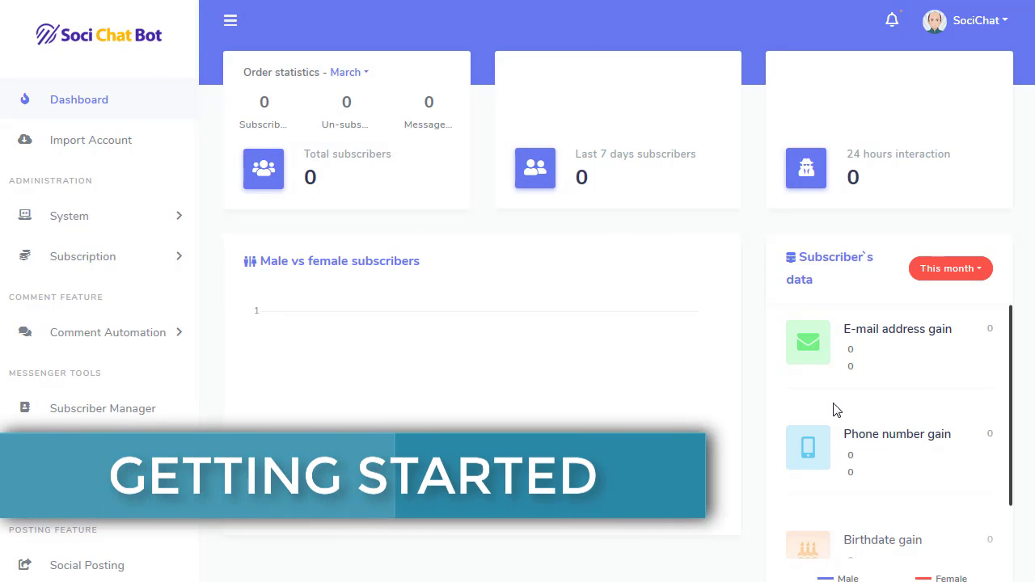
Import the Facebook account, editing its previous link settings to include the Soci Chat Ecommerce page
{"action": "left_click", "coordinate": [91, 141]}
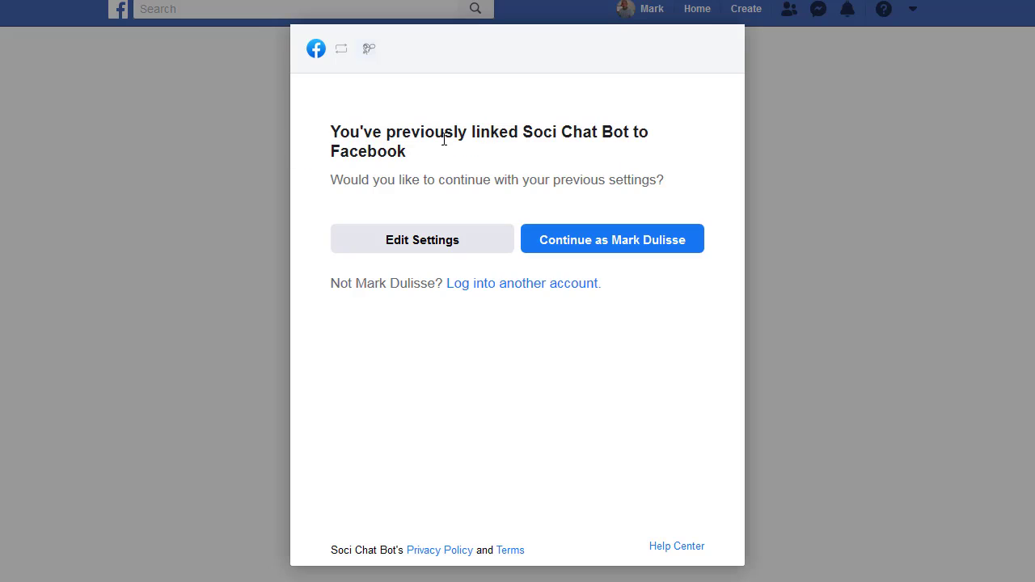
{"action": "left_click", "coordinate": [405, 240]}
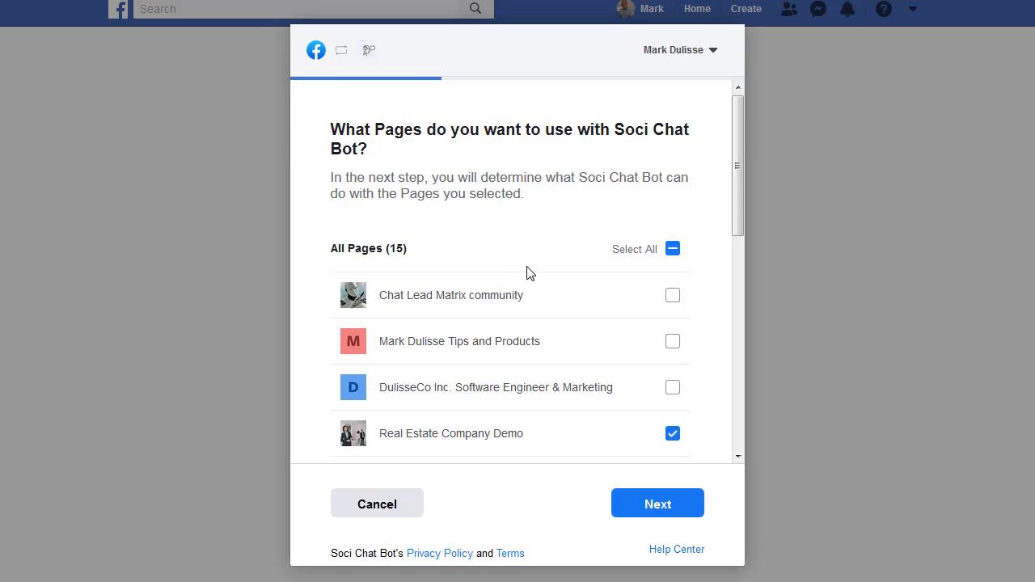
{"action": "scroll", "coordinate": [526, 273], "scroll_direction": "down", "scroll_amount": 2}
{"action": "scroll", "coordinate": [529, 275], "scroll_direction": "down", "scroll_amount": 1}
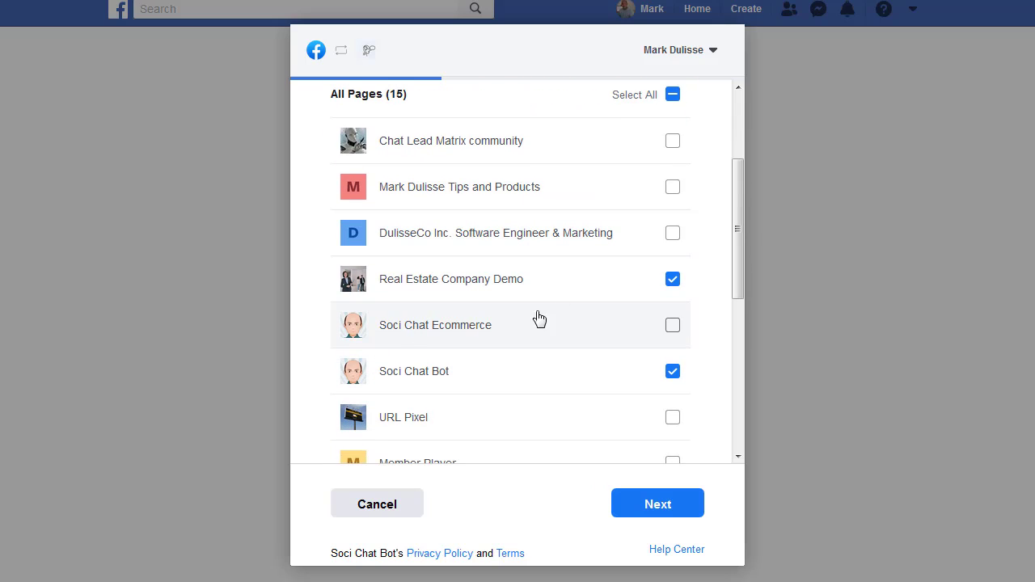
{"action": "left_click", "coordinate": [671, 326]}
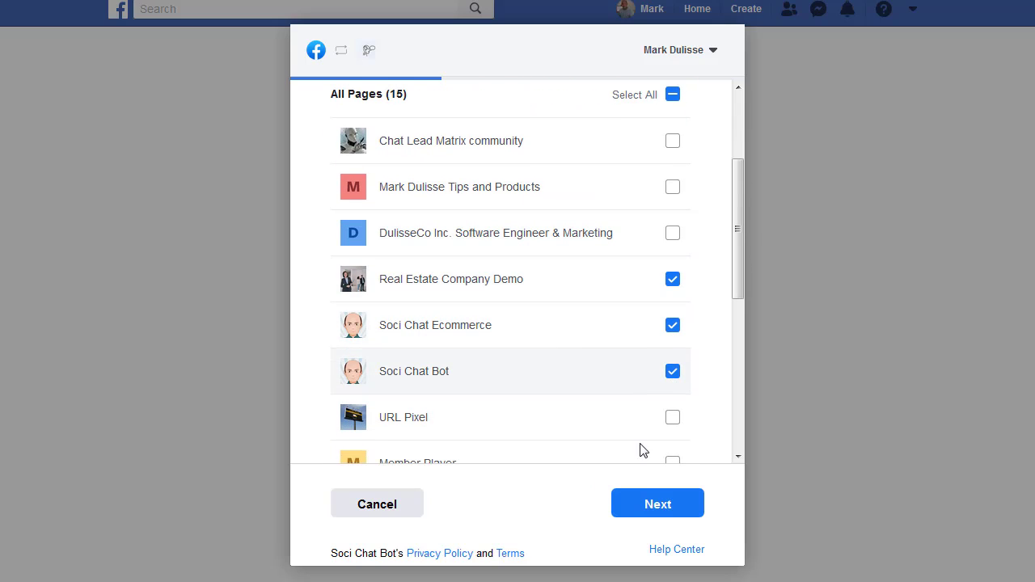
{"action": "left_click", "coordinate": [649, 503]}
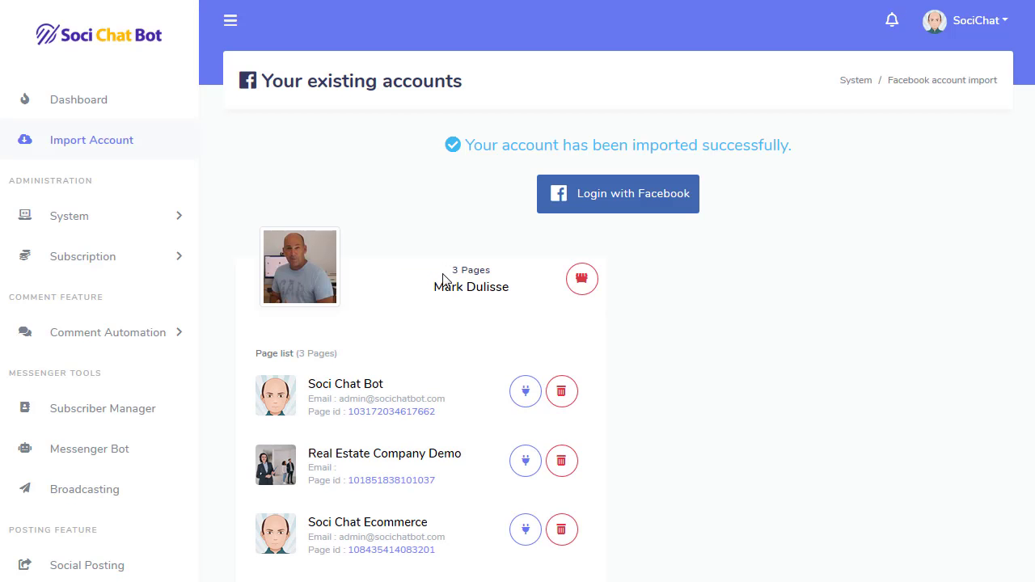
Enable the bot connection for the Real Estate Company Demo page
{"action": "scroll", "coordinate": [398, 412], "scroll_direction": "down", "scroll_amount": 1}
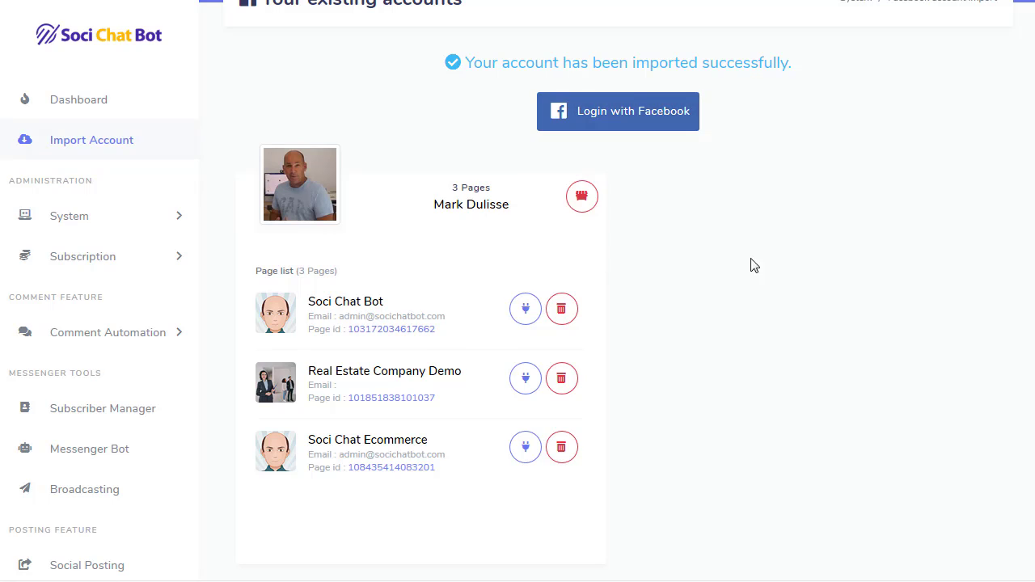
{"action": "scroll", "coordinate": [760, 267], "scroll_direction": "down", "scroll_amount": 1}
{"action": "scroll", "coordinate": [760, 267], "scroll_direction": "down", "scroll_amount": 1}
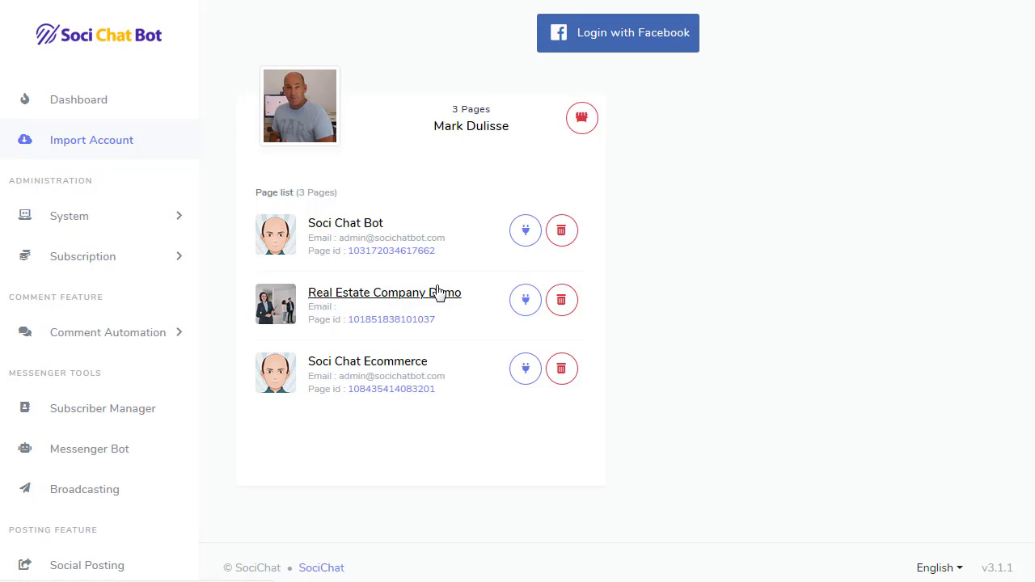
{"action": "left_click", "coordinate": [527, 300]}
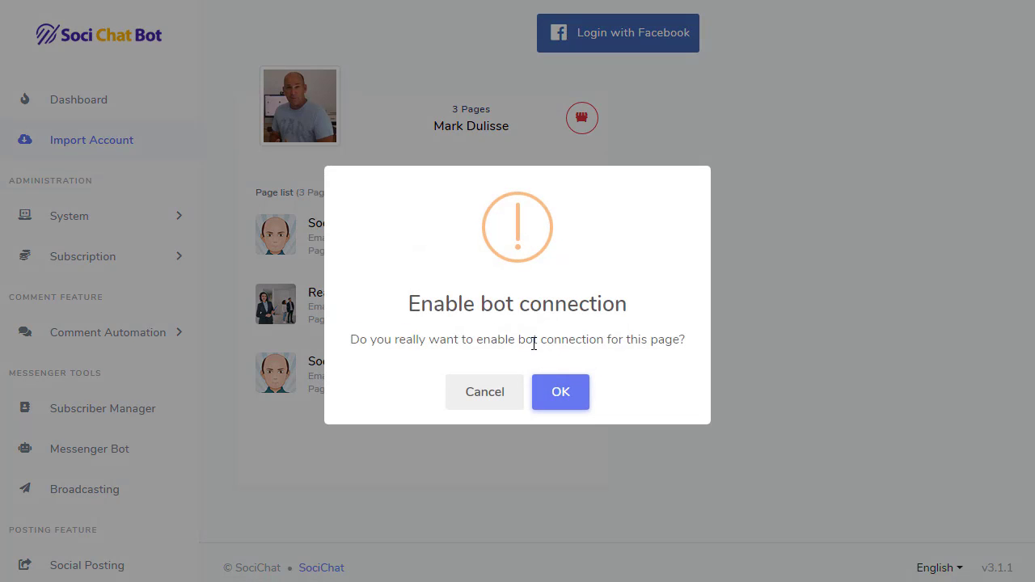
{"action": "left_click", "coordinate": [552, 386]}
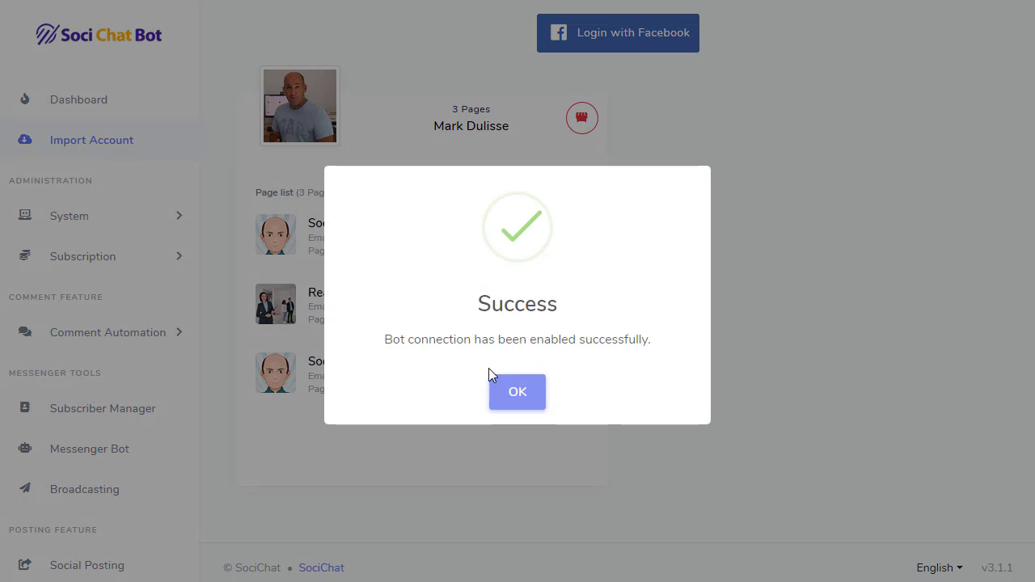
{"action": "left_click", "coordinate": [506, 391]}
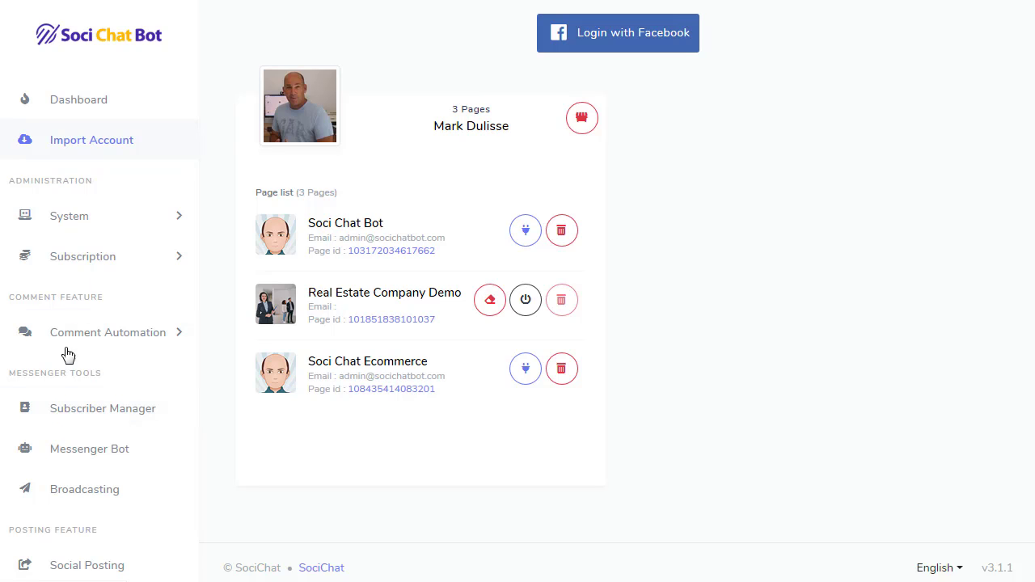
Open the Messenger Bot's bot settings to check which pages are available, and expand the navigation sidebar
{"action": "left_click", "coordinate": [90, 450]}
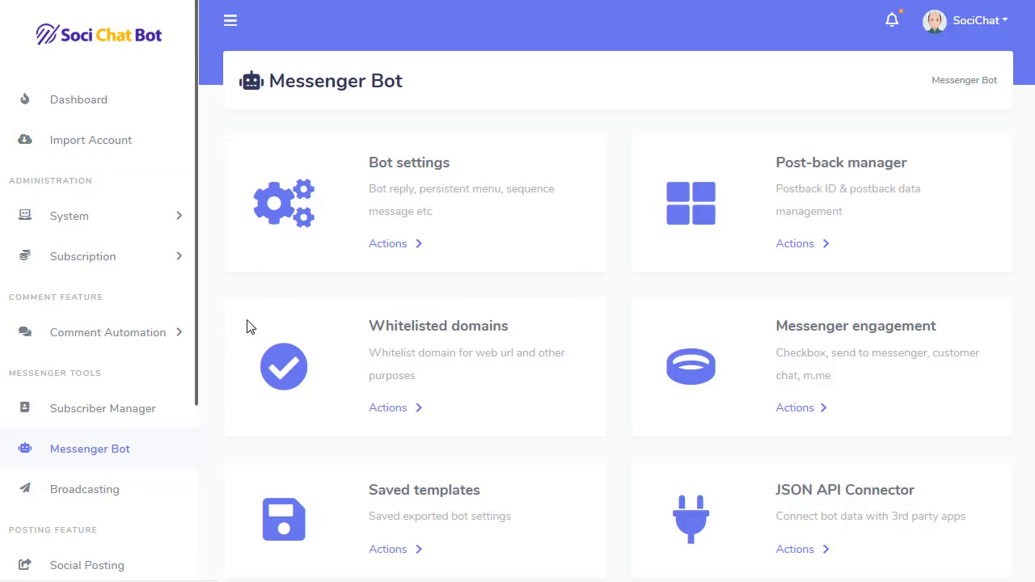
{"action": "left_click", "coordinate": [392, 244]}
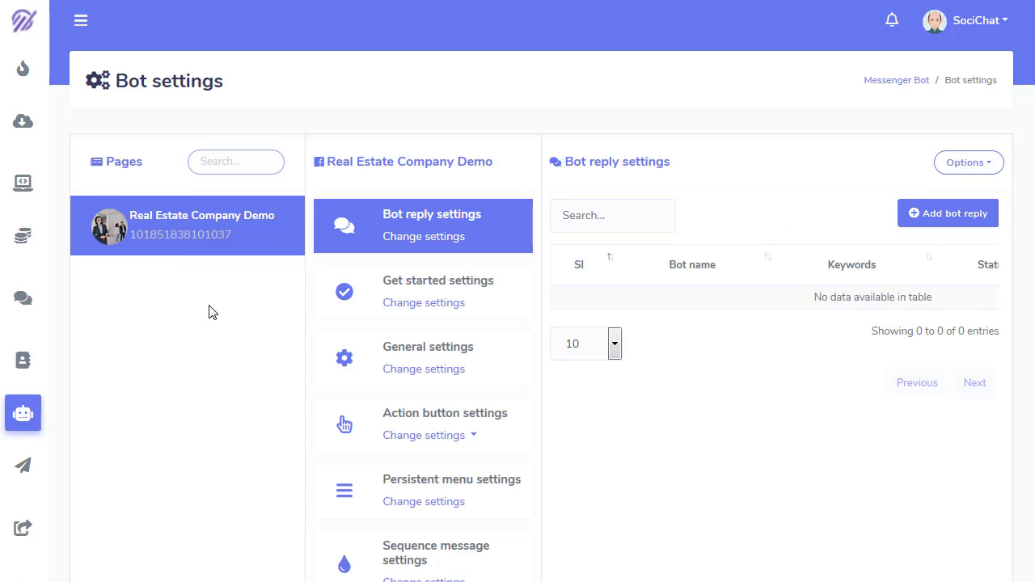
{"action": "left_click", "coordinate": [81, 21]}
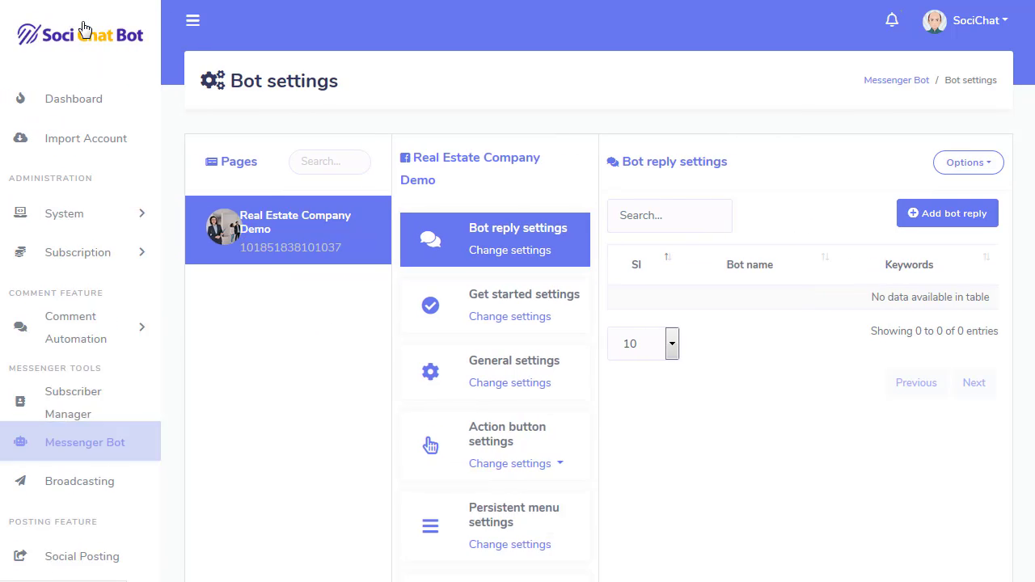
Return to the imported accounts and enable the bot connection for the Soci Chat Bot page
{"action": "left_click", "coordinate": [91, 148]}
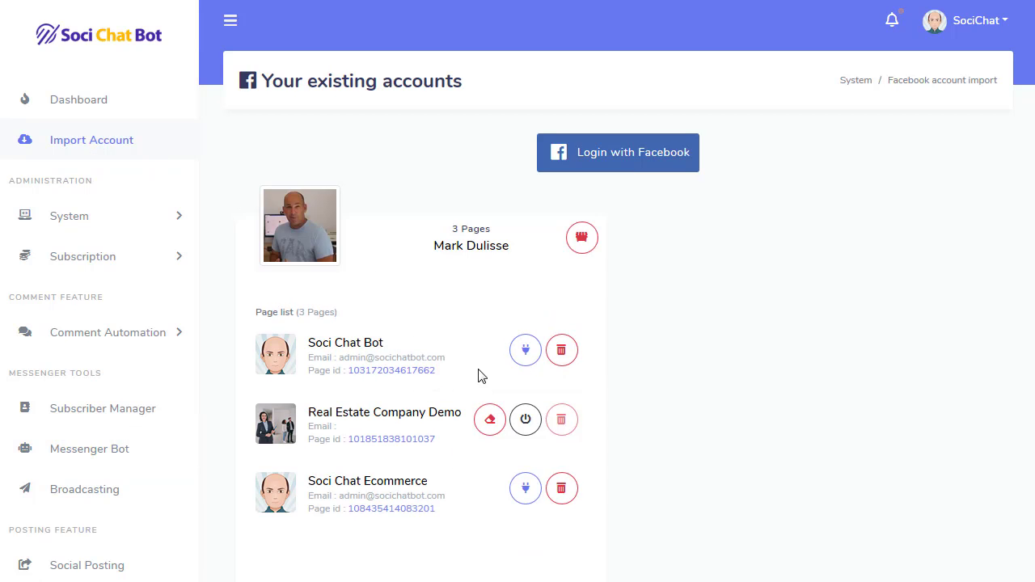
{"action": "left_click", "coordinate": [526, 353]}
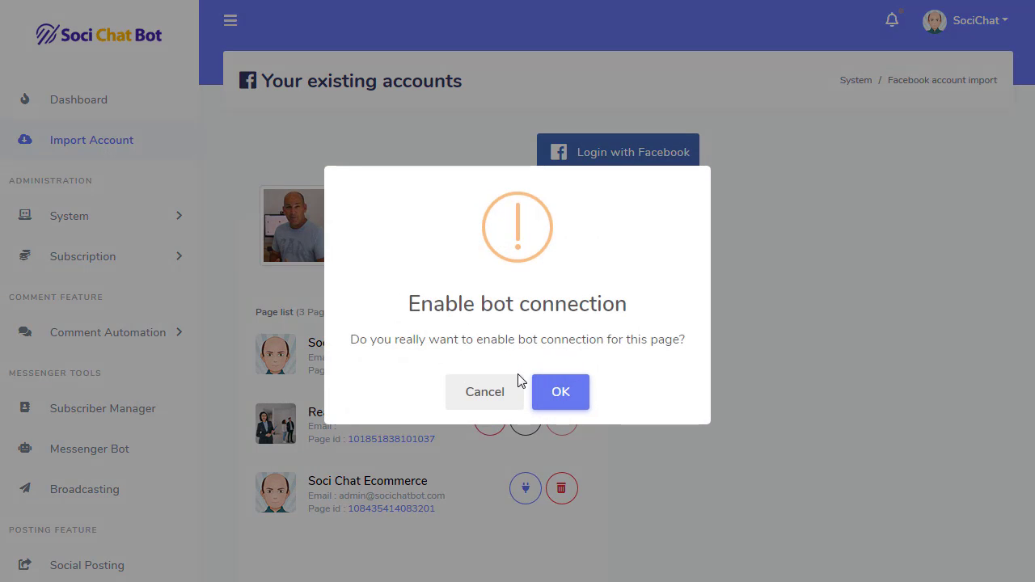
{"action": "left_click", "coordinate": [561, 393]}
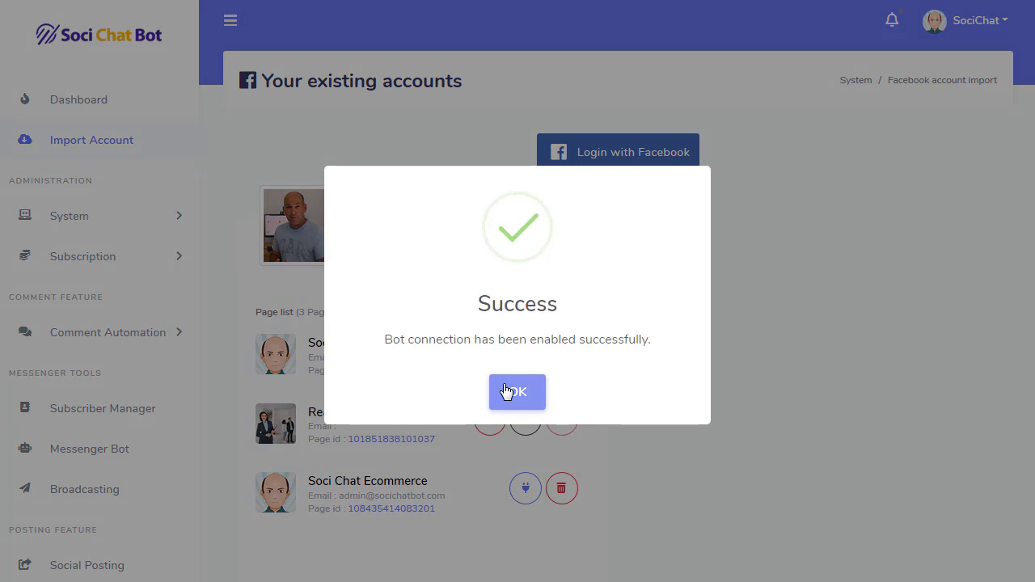
{"action": "left_click", "coordinate": [507, 392]}
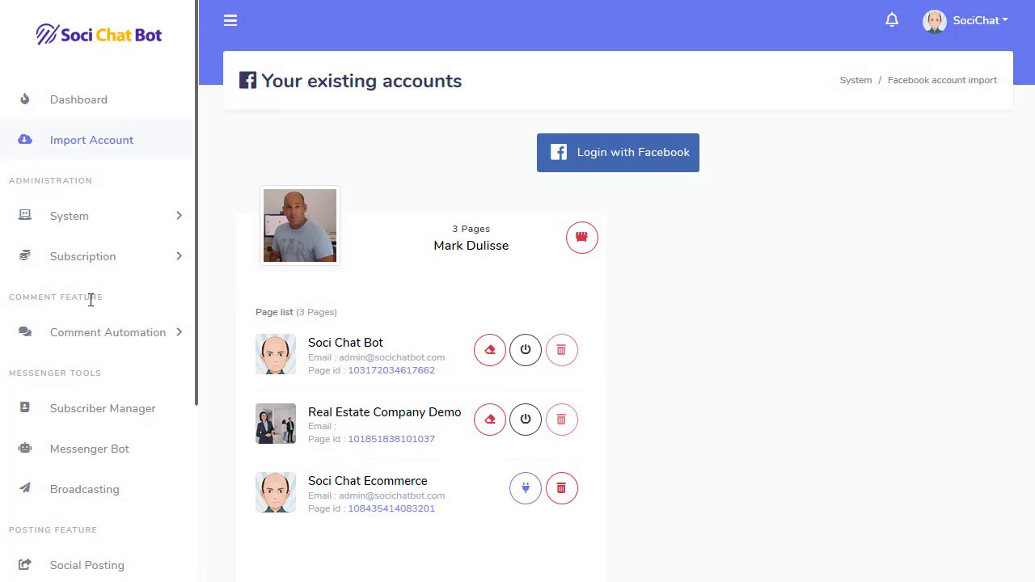
Open the Messenger Bot's bot settings, view the Soci Chat Bot page and select the Real Estate Company Demo page
{"action": "left_click", "coordinate": [93, 453]}
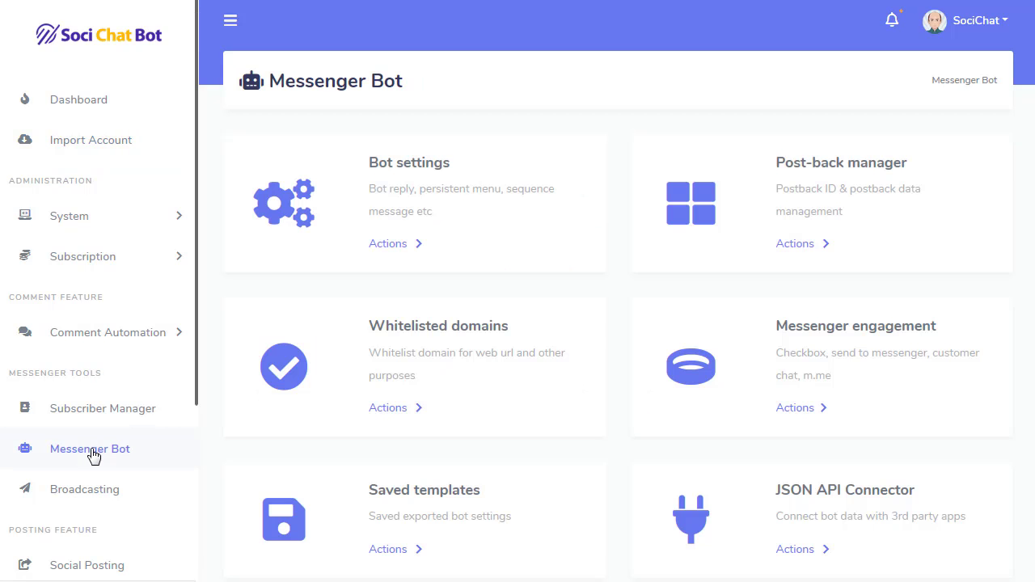
{"action": "left_click", "coordinate": [389, 247]}
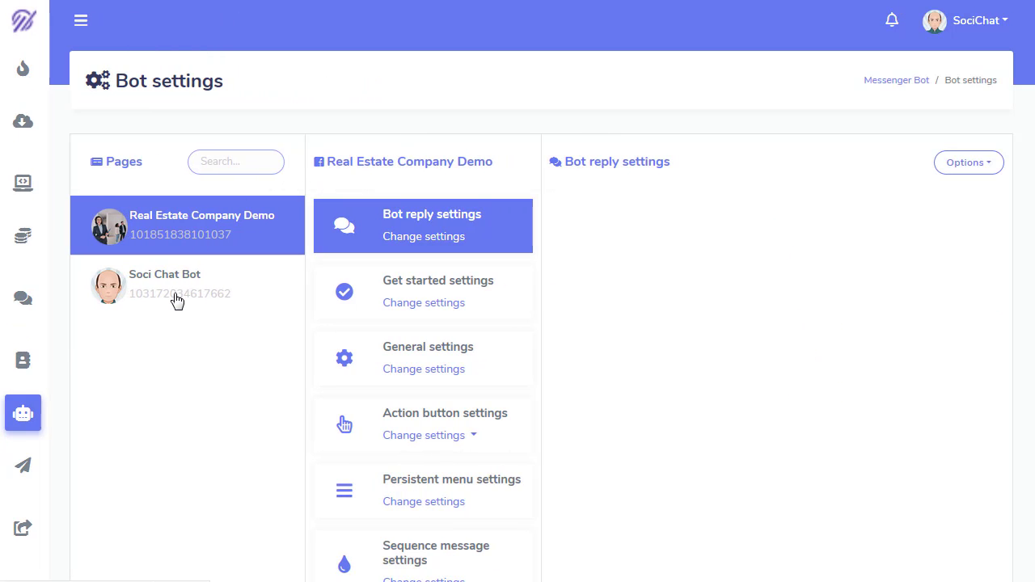
{"action": "left_click", "coordinate": [178, 296]}
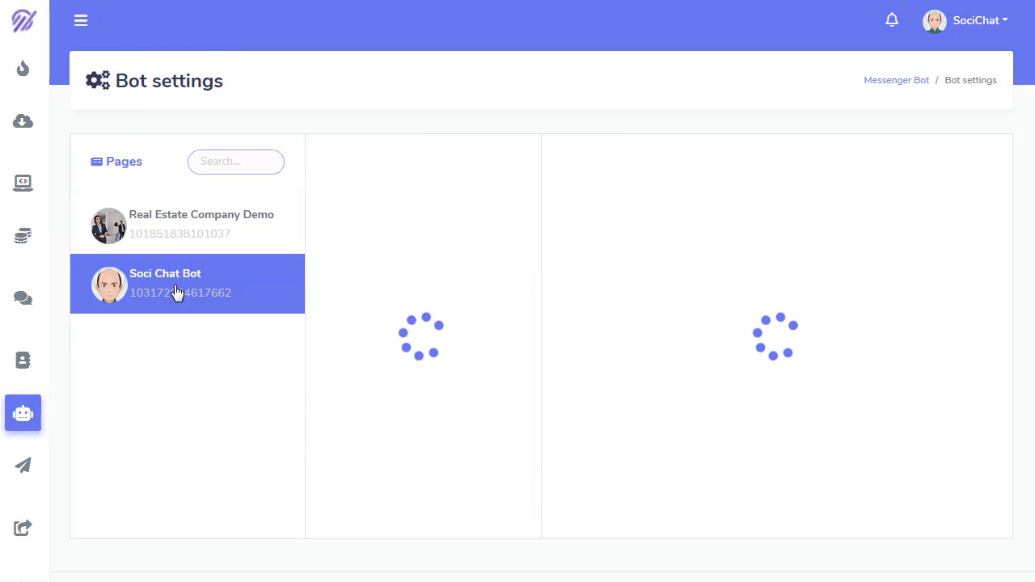
{"action": "left_click", "coordinate": [193, 234]}
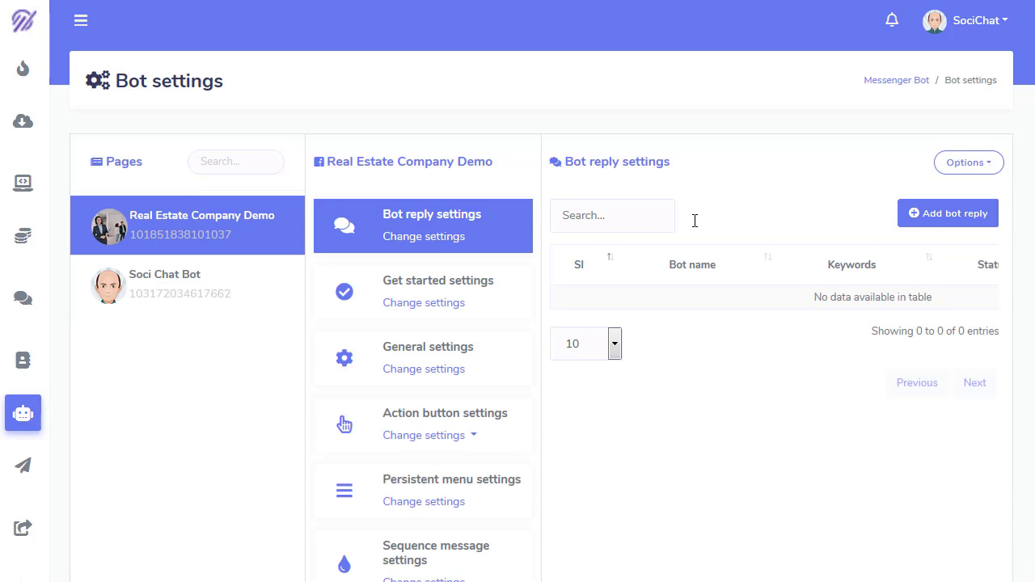
Add a bot reply named "Test Reply" with the keywords "hello, hi"
{"action": "left_click", "coordinate": [939, 220]}
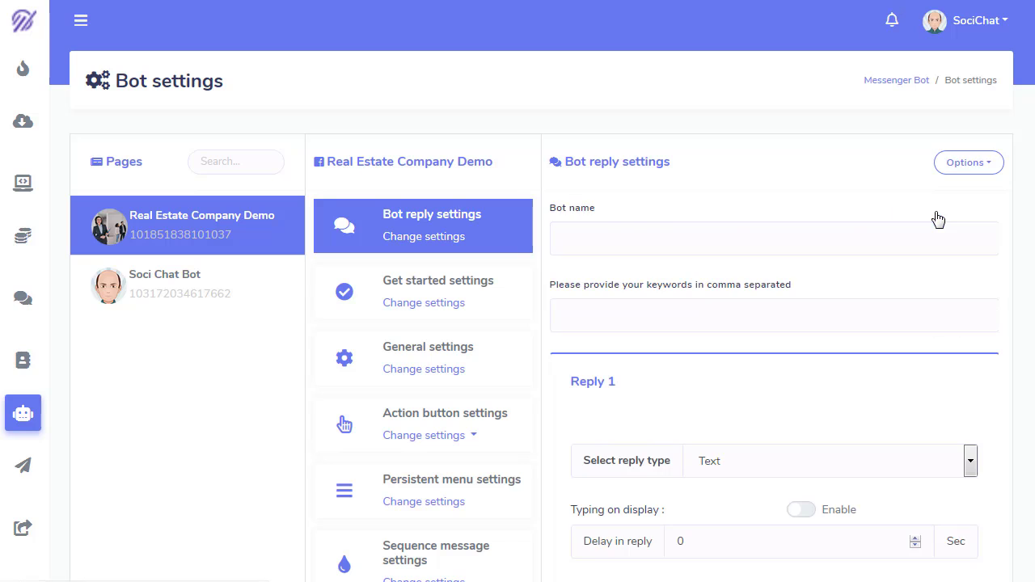
{"action": "left_click", "coordinate": [748, 237]}
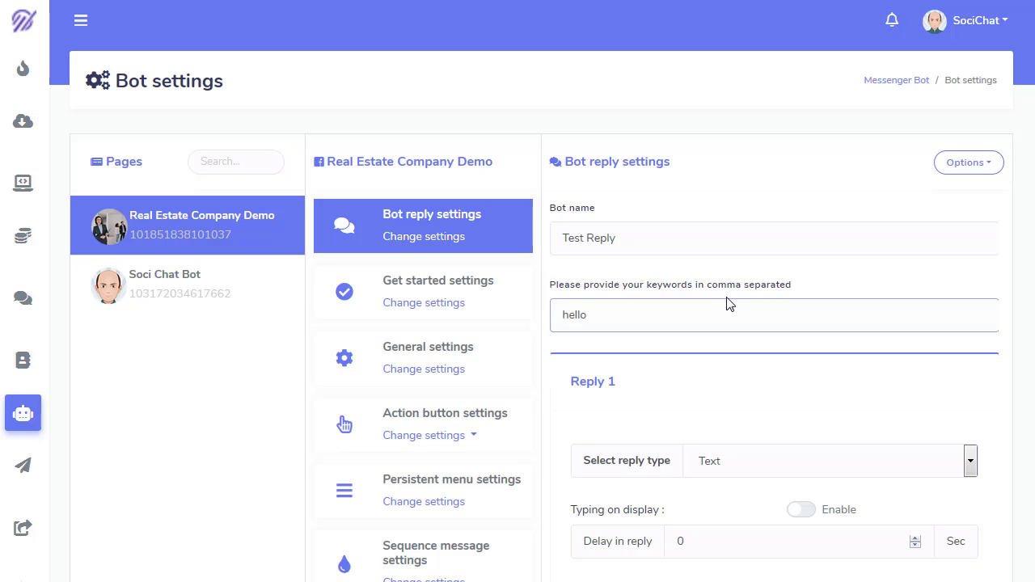
{"action": "scroll", "coordinate": [728, 297], "scroll_direction": "down", "scroll_amount": 1}
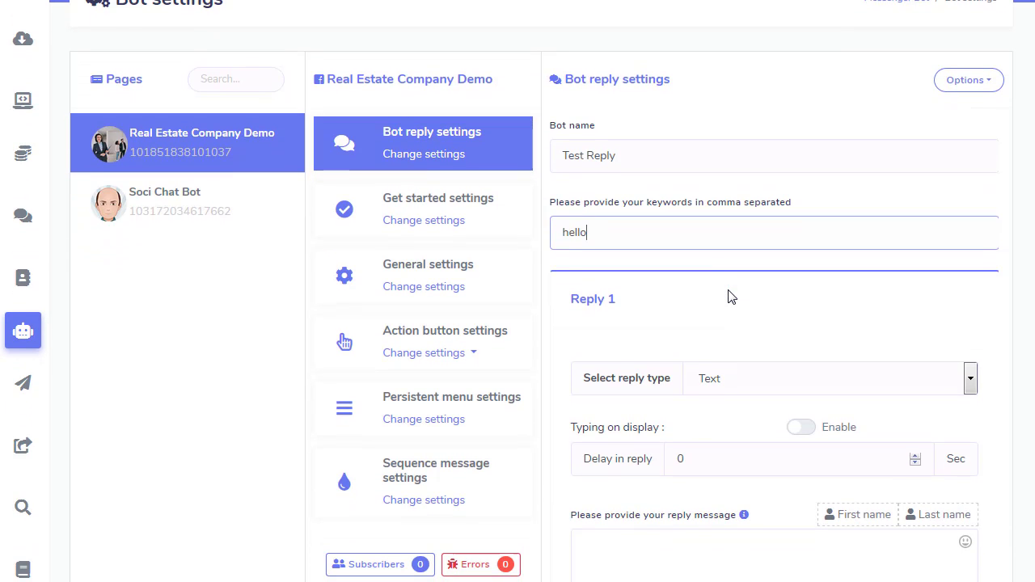
{"action": "type", "text": "hi"}
{"action": "scroll", "coordinate": [594, 241], "scroll_direction": "down", "scroll_amount": 2}
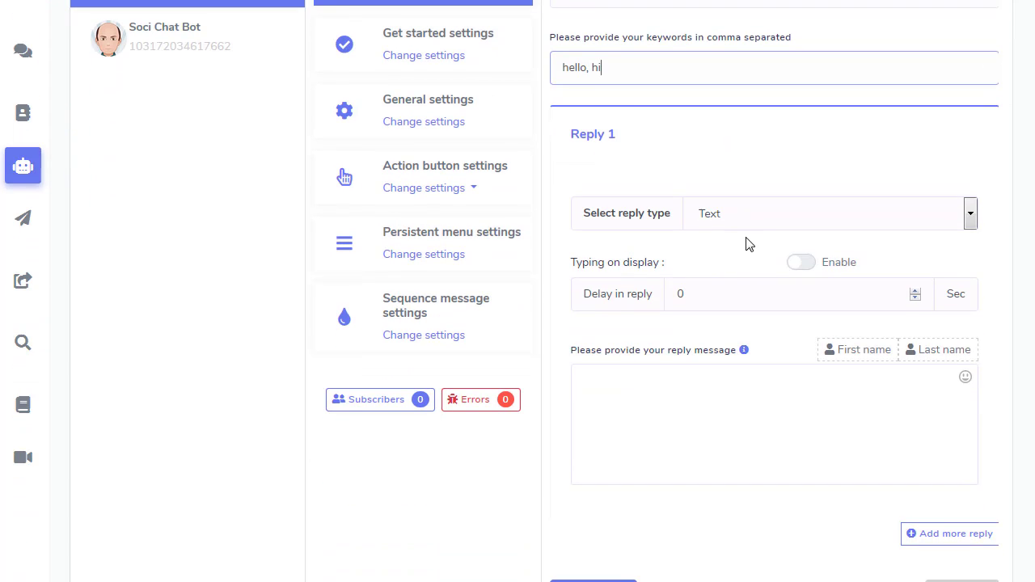
Try the Generic template type for Reply 1, and return the reply type to Text
{"action": "left_click", "coordinate": [753, 224]}
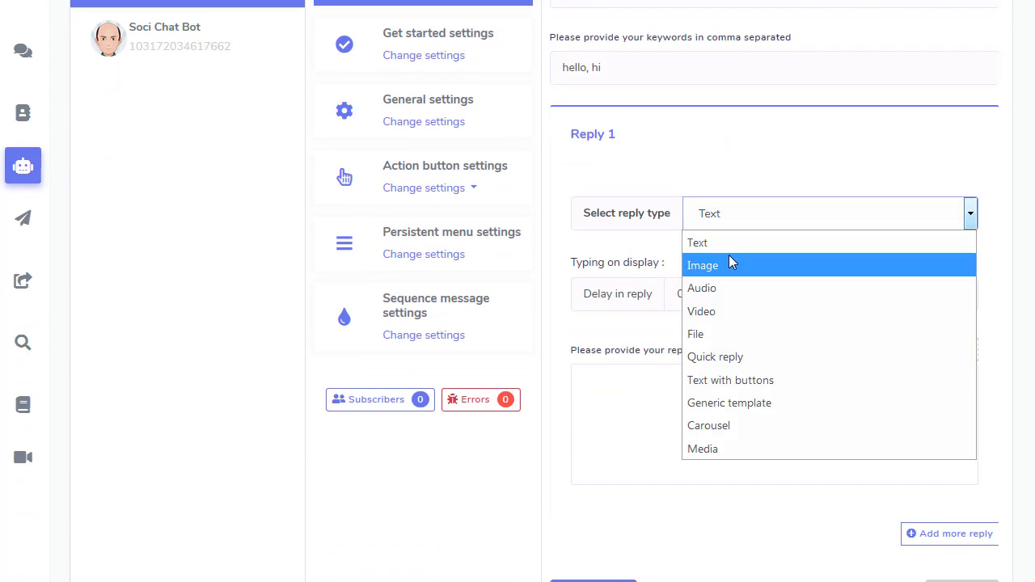
{"action": "left_click", "coordinate": [721, 403]}
{"action": "scroll", "coordinate": [723, 247], "scroll_direction": "down", "scroll_amount": 1}
{"action": "scroll", "coordinate": [724, 247], "scroll_direction": "down", "scroll_amount": 1}
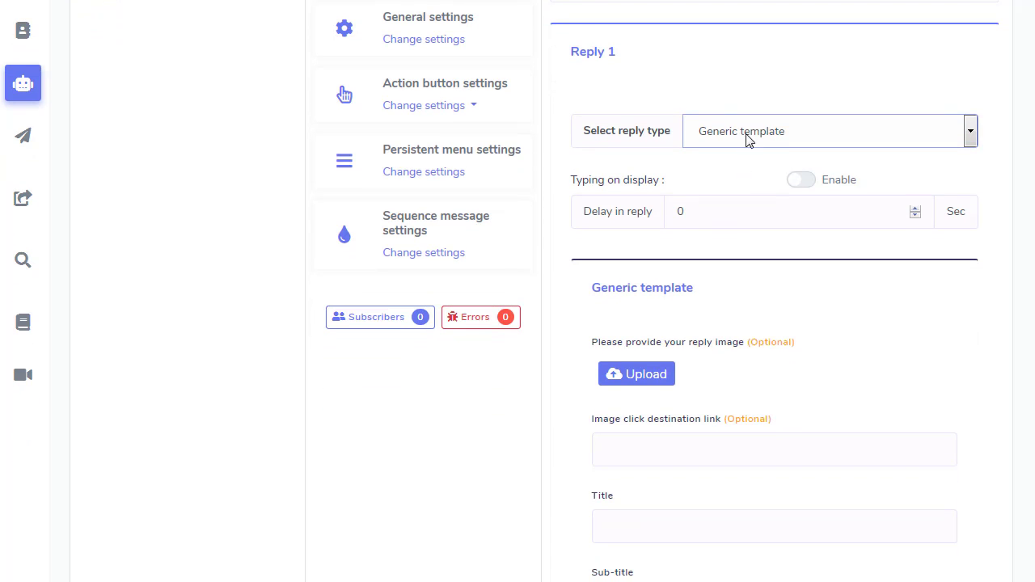
{"action": "left_click", "coordinate": [746, 134]}
{"action": "left_click", "coordinate": [735, 159]}
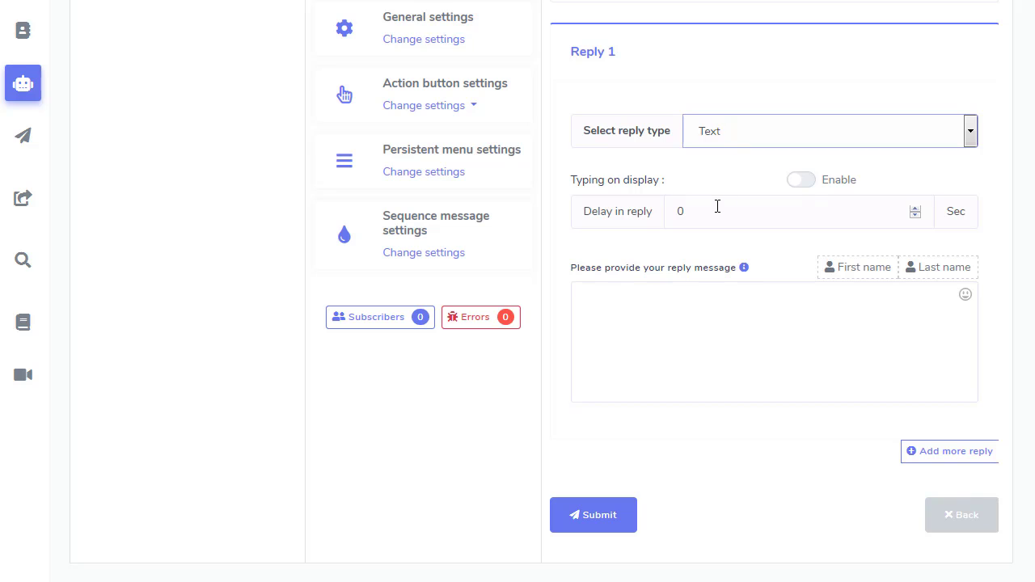
Enable the typing display for Reply 1 and set its reply delay to 1 second
{"action": "left_click", "coordinate": [814, 185]}
{"action": "left_click", "coordinate": [620, 211]}
{"action": "type", "text": "1"}
Write Reply 1's message as "Hi, #LEAD_USER_FIRST_NAME#, how are you? Let me know if I can help you.", inserting the first-name variable
{"action": "left_click", "coordinate": [632, 318]}
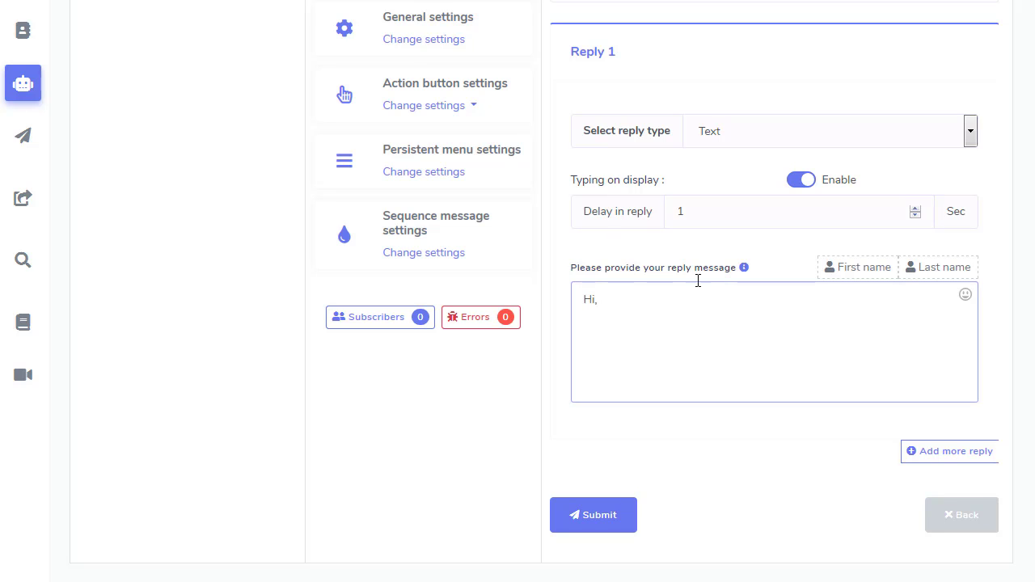
{"action": "left_click", "coordinate": [857, 267]}
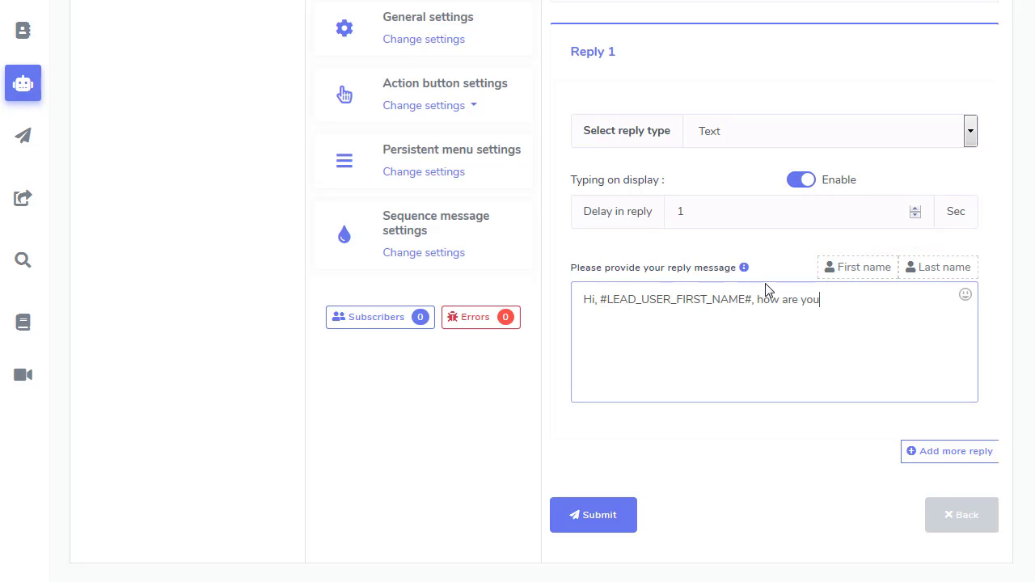
{"action": "type", "text": ", how are you? Let me know if I can help you."}
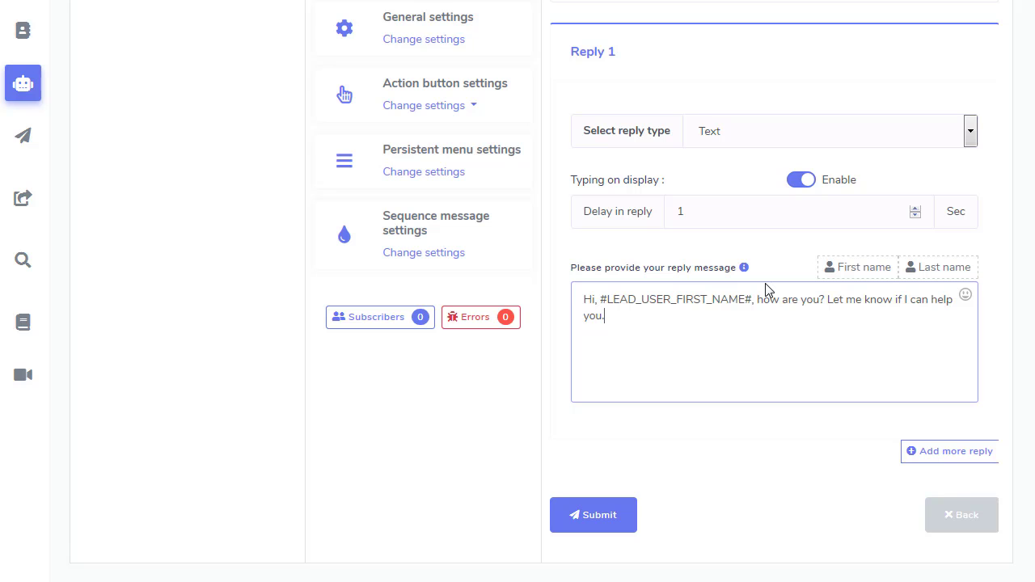
Add a second reply to the bot and set its reply type to Text with buttons
{"action": "left_click", "coordinate": [905, 446]}
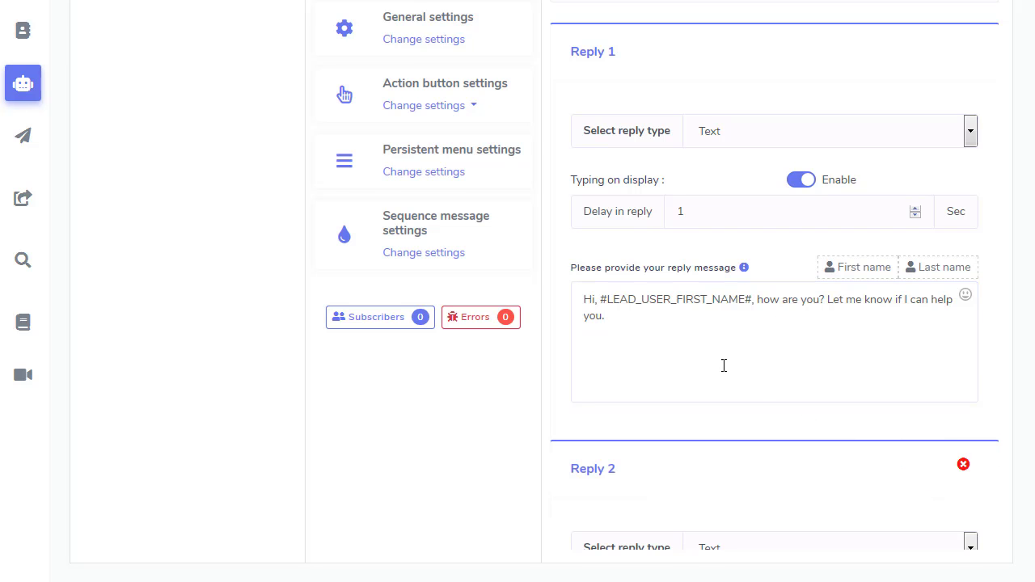
{"action": "scroll", "coordinate": [712, 380], "scroll_direction": "down", "scroll_amount": 1}
{"action": "scroll", "coordinate": [725, 359], "scroll_direction": "down", "scroll_amount": 3}
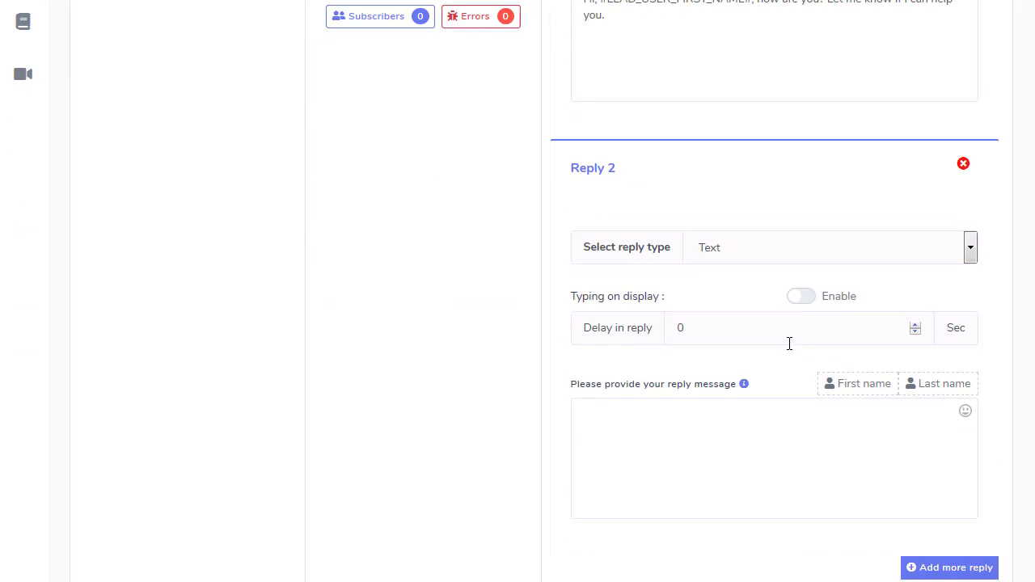
{"action": "left_click", "coordinate": [789, 257]}
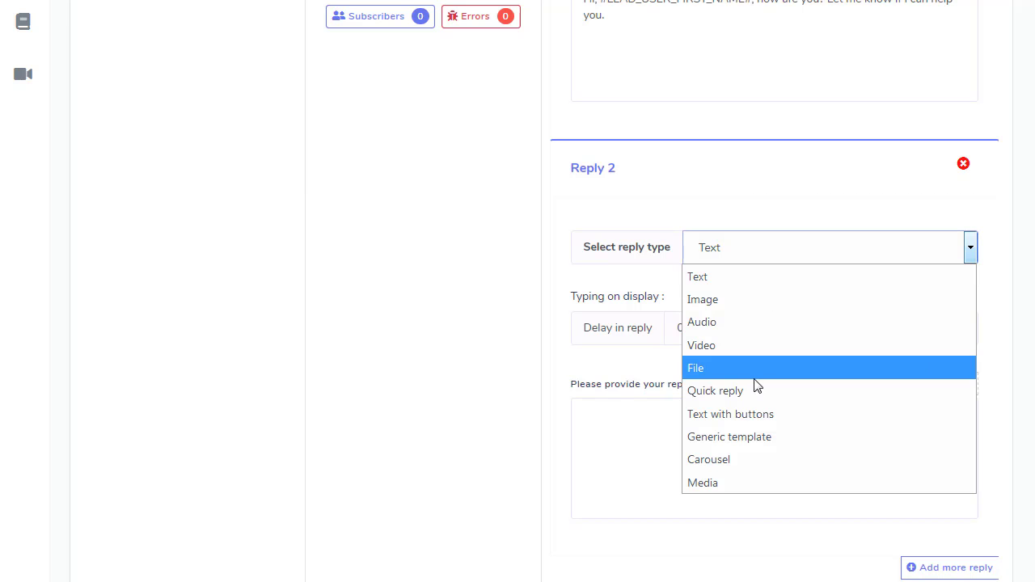
{"action": "left_click", "coordinate": [752, 411]}
Give Reply 2 a 1-second delay with typing display enabled, and write its message as "Please visit my website. It's cool."
{"action": "left_click", "coordinate": [639, 332]}
{"action": "left_click_drag", "start_coordinate": [694, 329], "coordinate": [663, 329]}
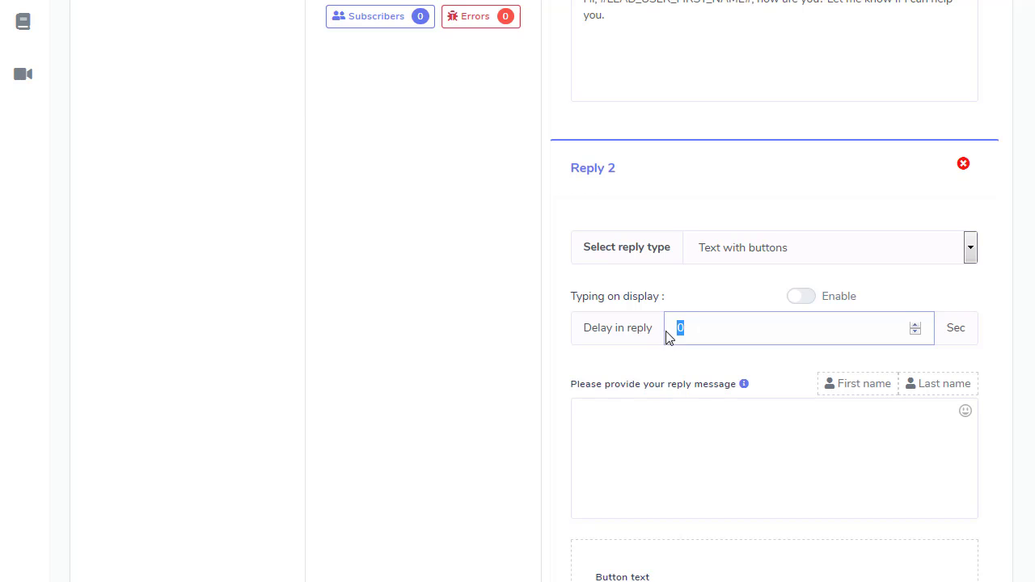
{"action": "type", "text": "1"}
{"action": "left_click", "coordinate": [809, 296]}
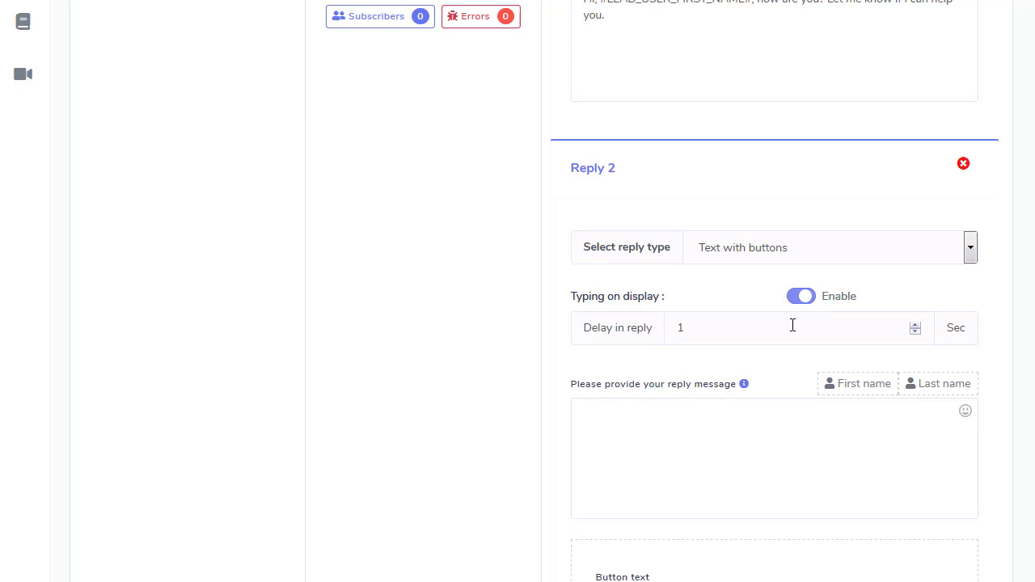
{"action": "left_click", "coordinate": [722, 409]}
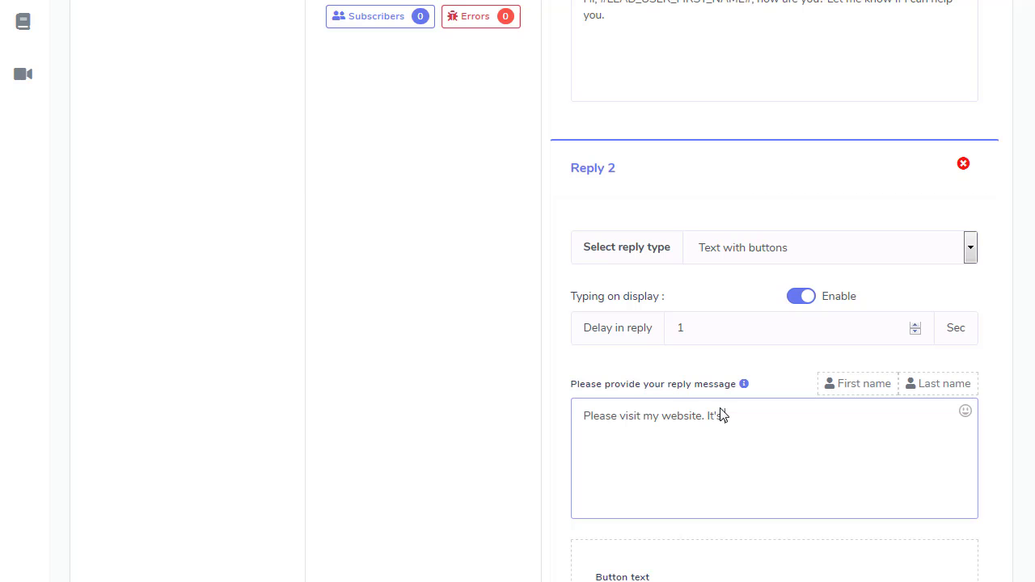
Set the type of Reply 2's button to Web url
{"action": "scroll", "coordinate": [722, 414], "scroll_direction": "down", "scroll_amount": 3}
{"action": "left_click", "coordinate": [722, 447]}
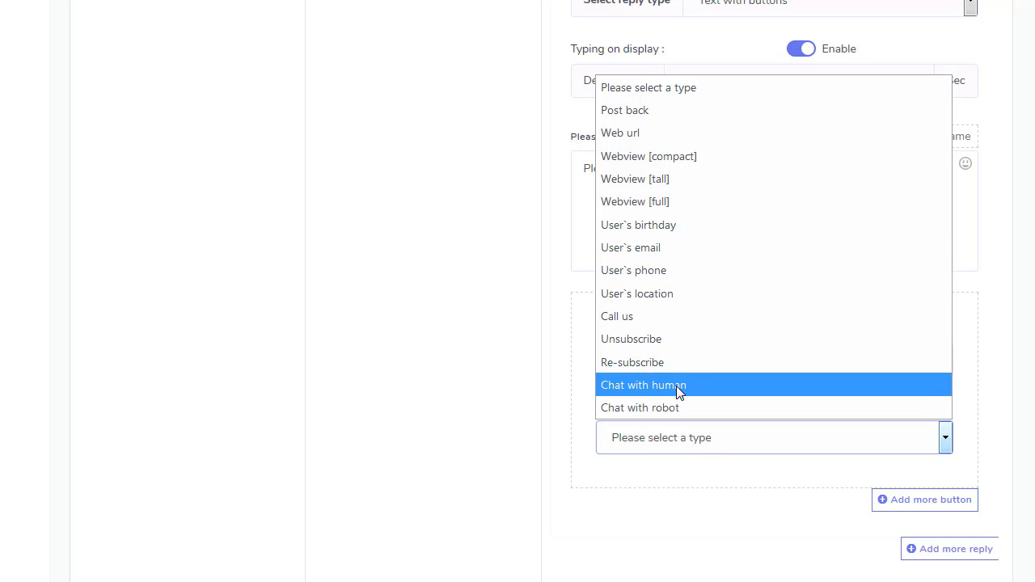
{"action": "left_click", "coordinate": [698, 455]}
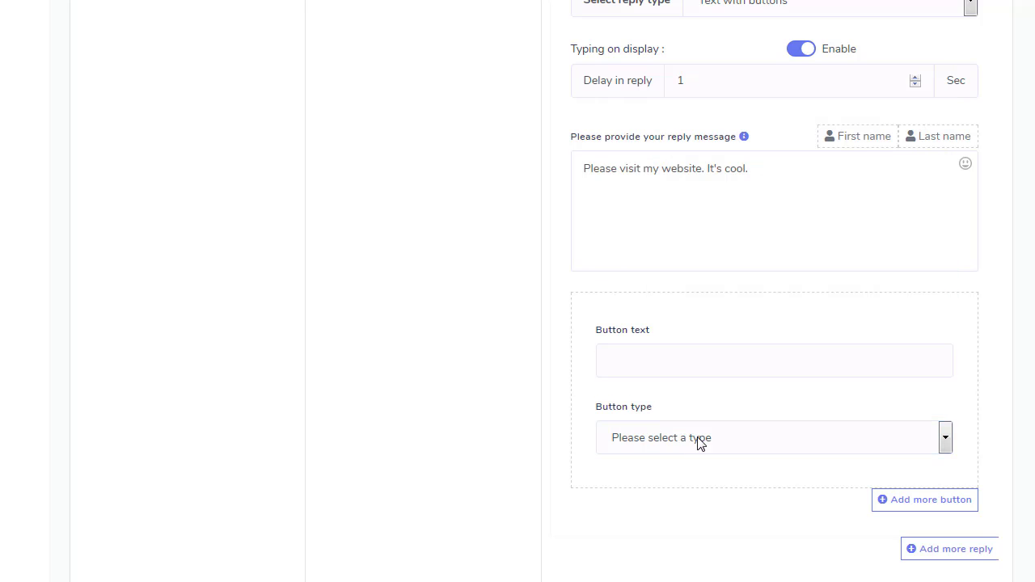
{"action": "left_click", "coordinate": [703, 441]}
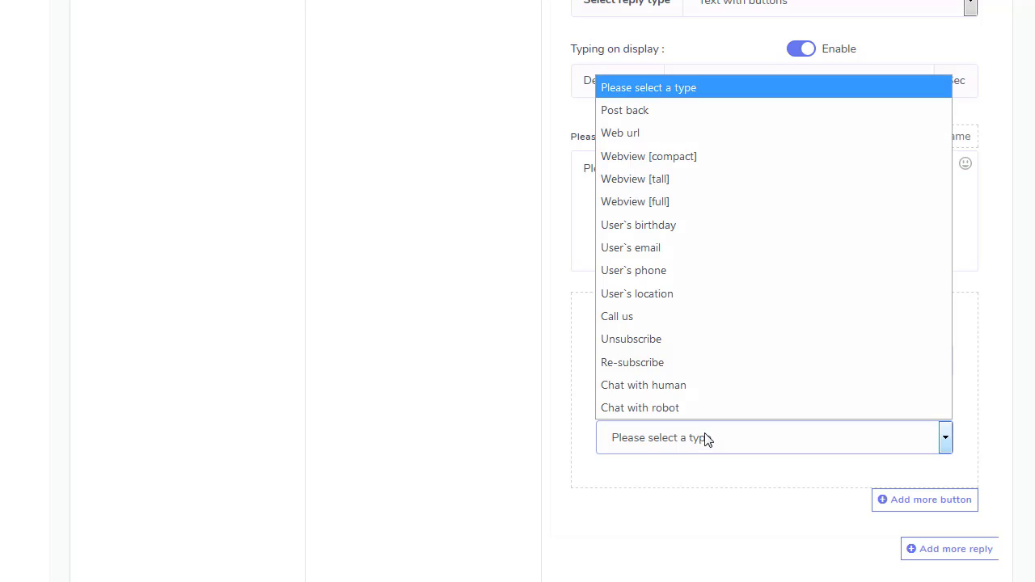
{"action": "left_click", "coordinate": [664, 134]}
{"action": "left_click", "coordinate": [708, 360]}
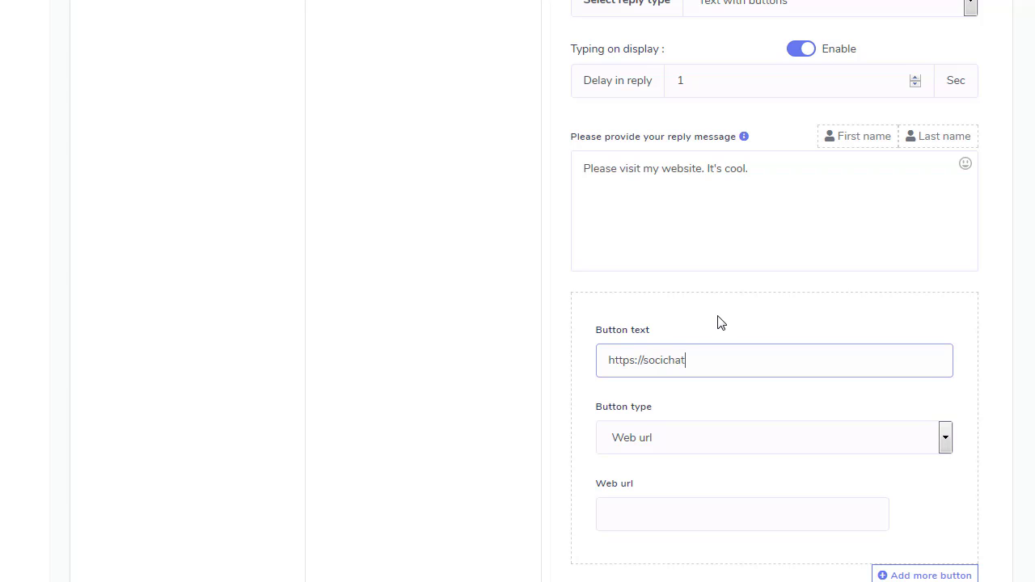
{"action": "scroll", "coordinate": [717, 323], "scroll_direction": "down", "scroll_amount": 3}
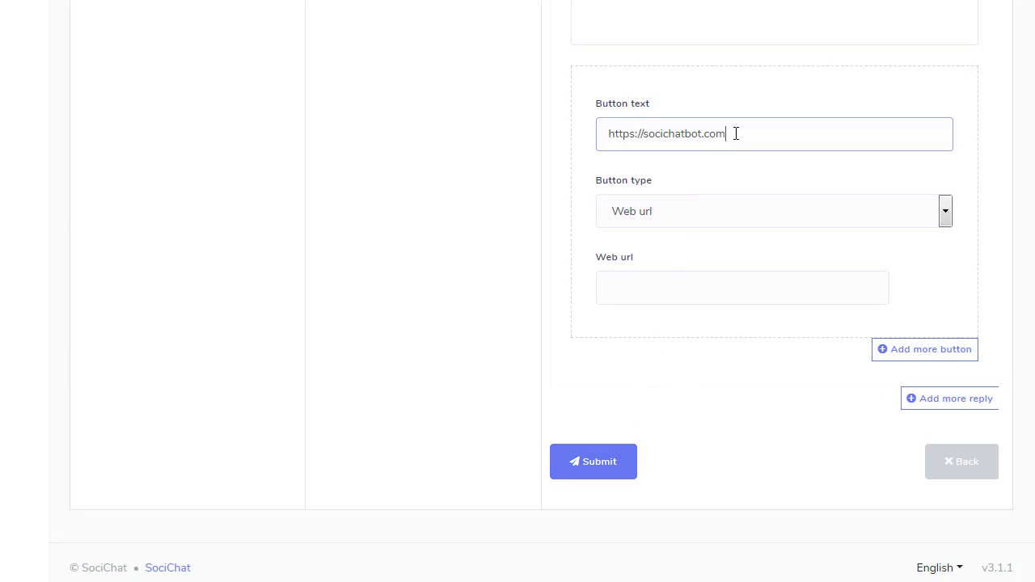
{"action": "triple_click", "coordinate": [619, 131]}
{"action": "key", "text": "ctrl+c"}
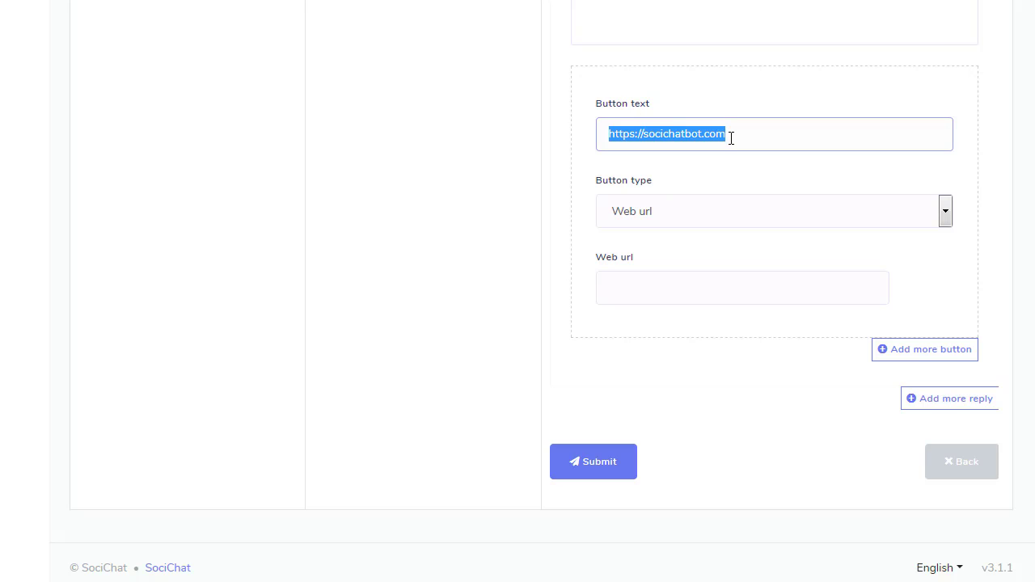
{"action": "left_click", "coordinate": [667, 295]}
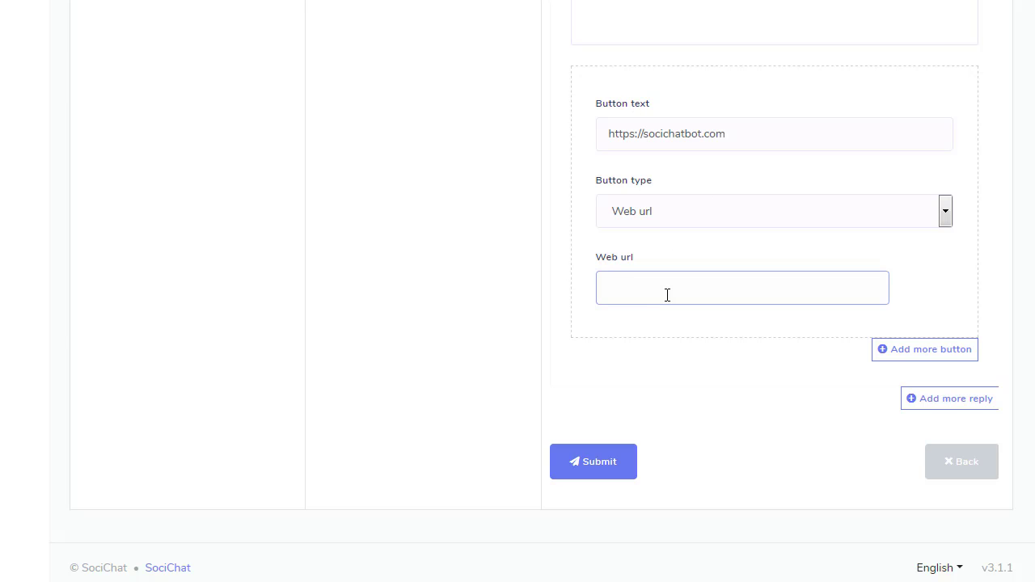
{"action": "key", "text": "ctrl+v"}
Change the button text to "Visit Website" and submit the bot reply
{"action": "left_click_drag", "start_coordinate": [738, 133], "coordinate": [554, 136]}
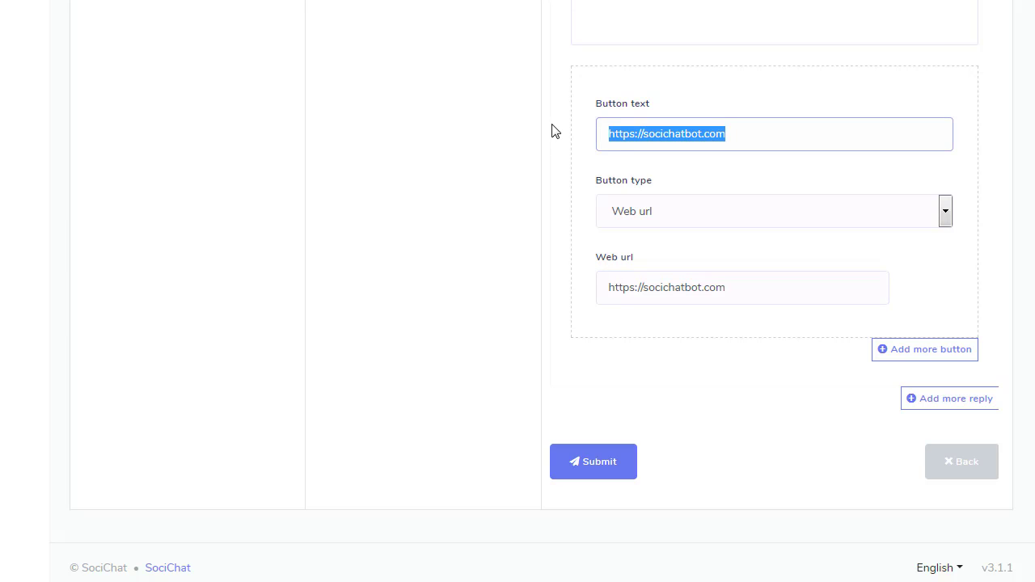
{"action": "type", "text": "Visit Website"}
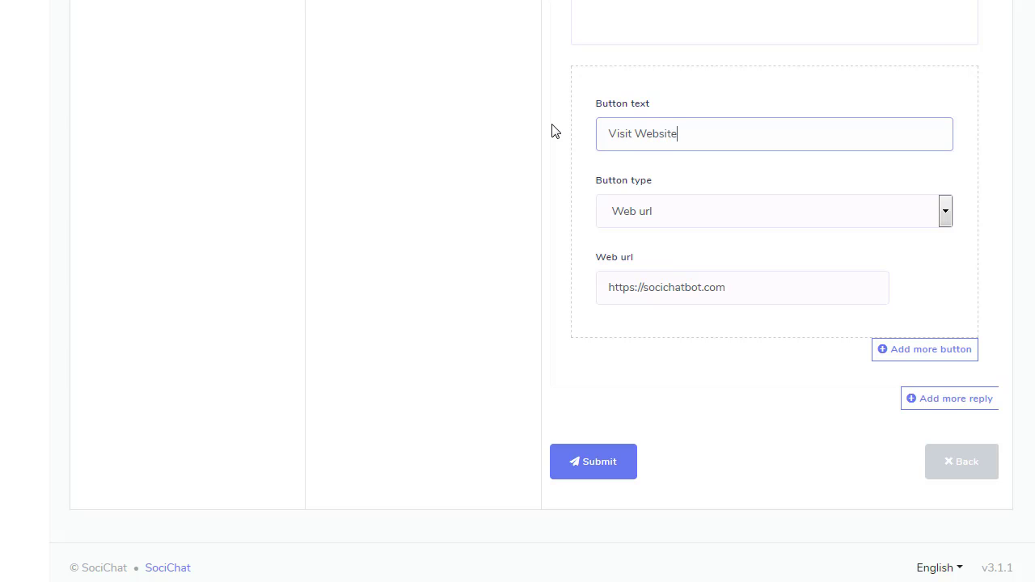
{"action": "left_click", "coordinate": [597, 460]}
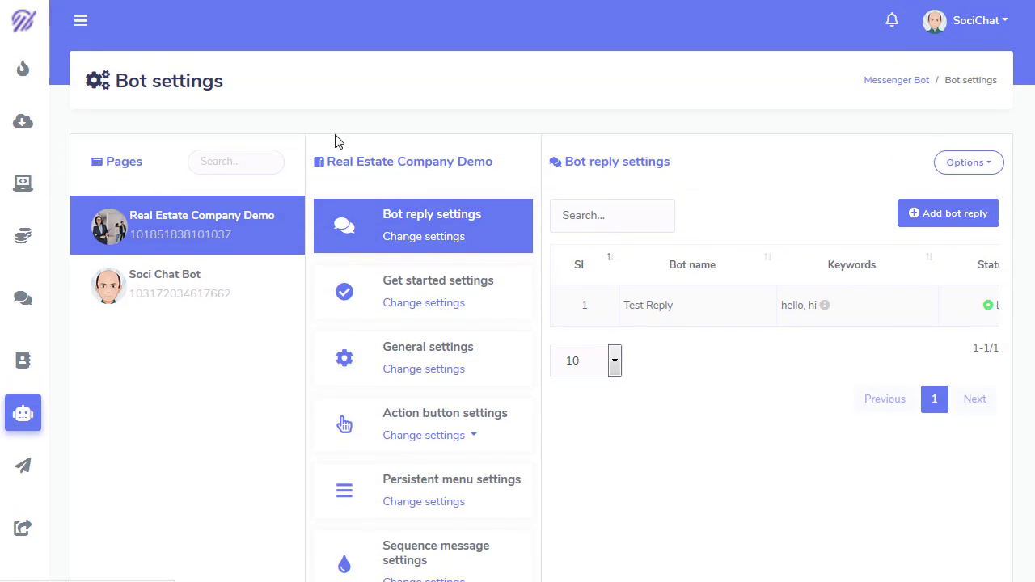
Switch to the Real Estate Company Demo page on Facebook and send "hi" in its message chat to test the bot
{"action": "left_click", "coordinate": [81, 21]}
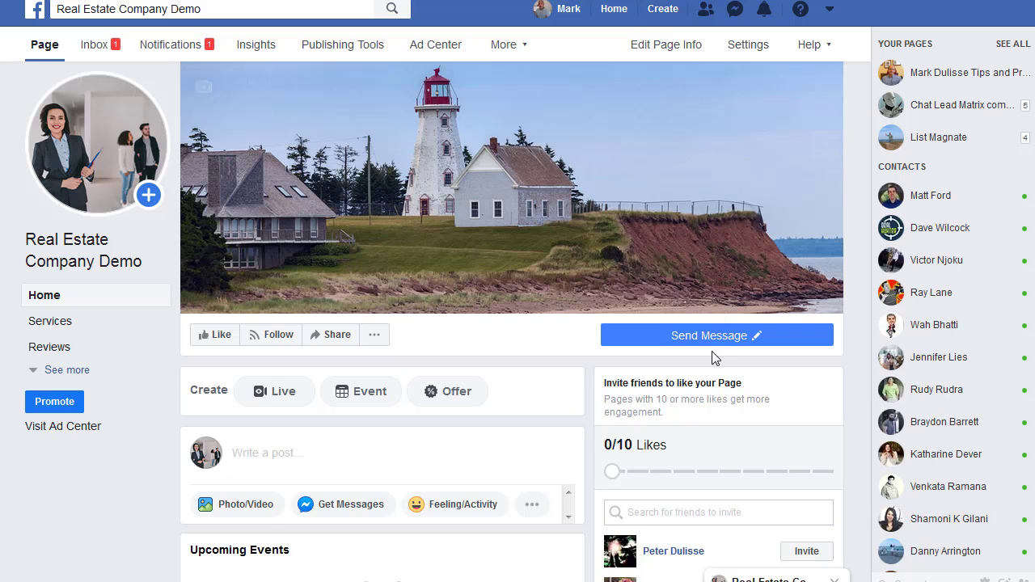
{"action": "left_click", "coordinate": [715, 337]}
{"action": "left_click", "coordinate": [695, 334]}
{"action": "left_click", "coordinate": [671, 337]}
{"action": "left_click", "coordinate": [630, 369]}
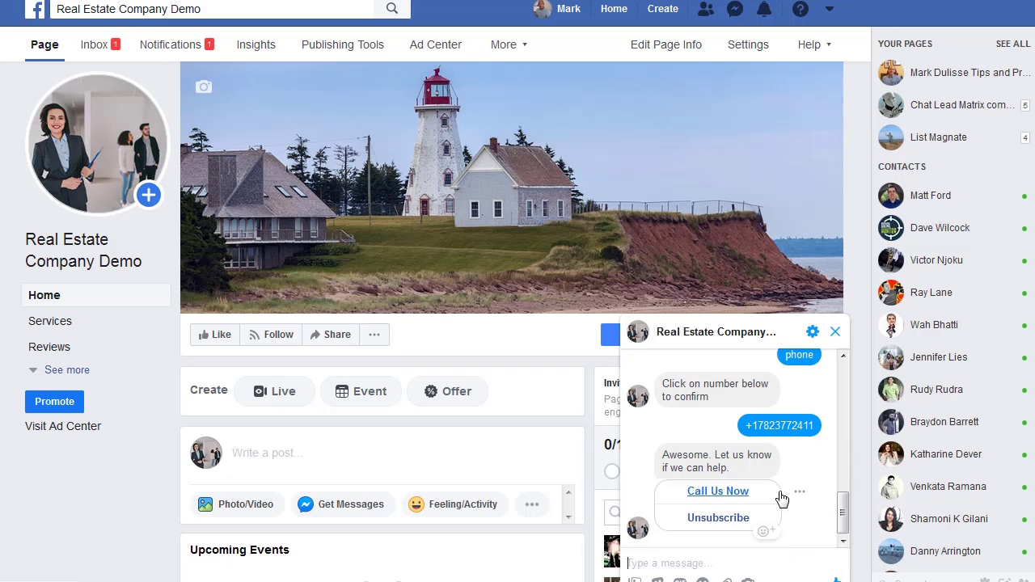
{"action": "type", "text": "hi"}
{"action": "key", "text": "Return"}
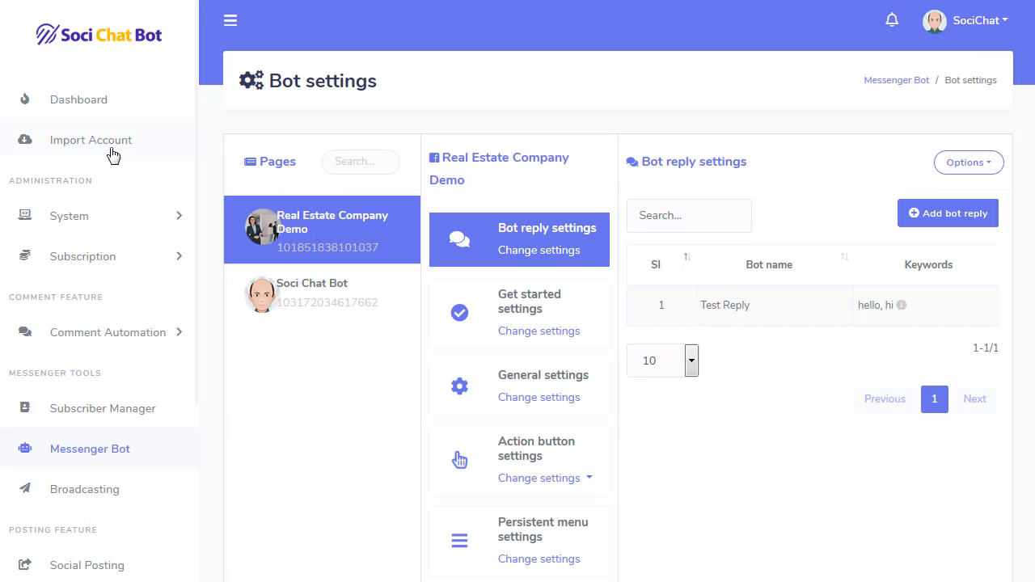
Re-import the Facebook account from the account import page, editing its settings to include the Tips and Products page
{"action": "left_click", "coordinate": [108, 149]}
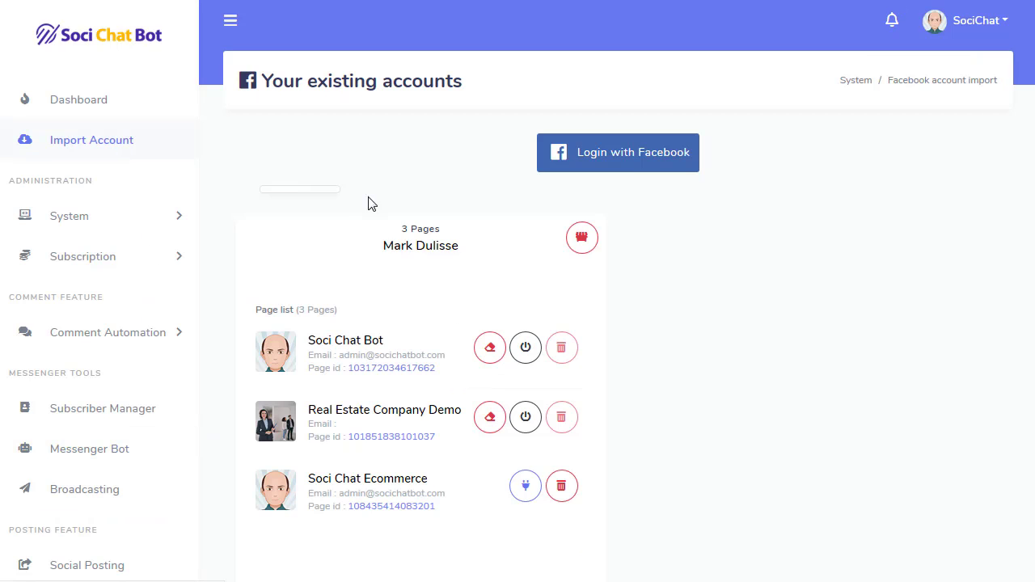
{"action": "left_click", "coordinate": [91, 414]}
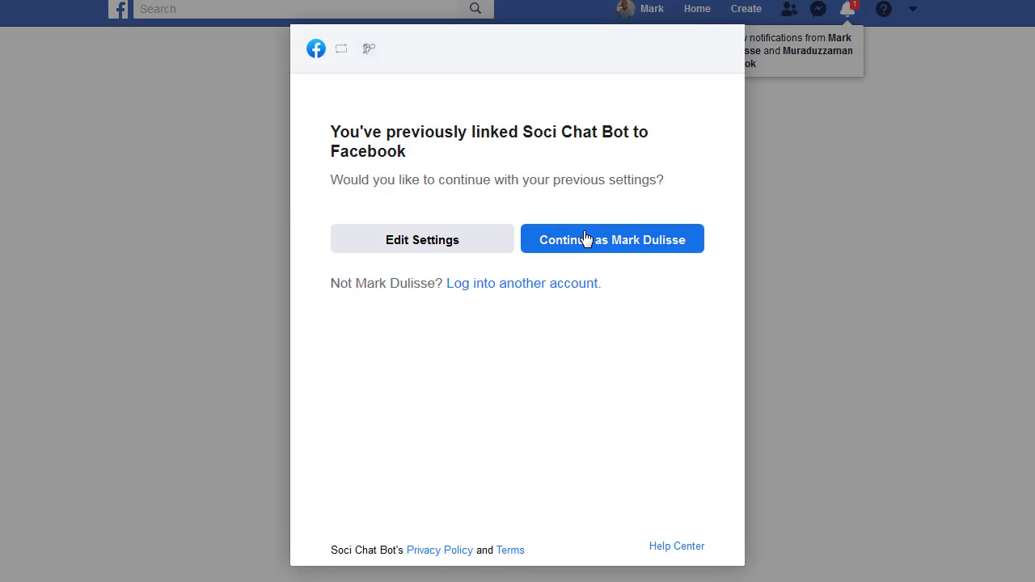
{"action": "left_click", "coordinate": [464, 251]}
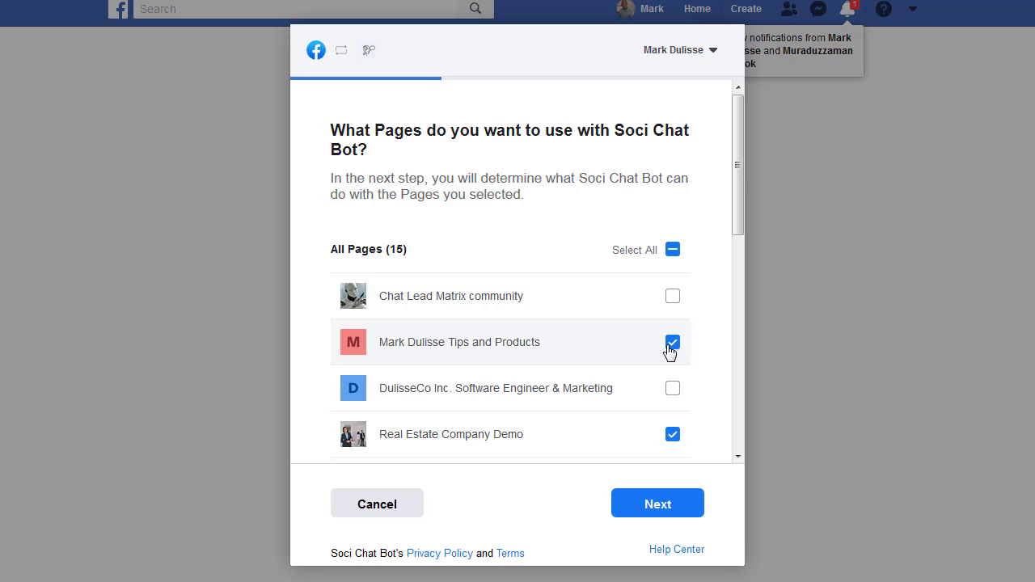
{"action": "left_click", "coordinate": [660, 507]}
{"action": "left_click", "coordinate": [658, 508]}
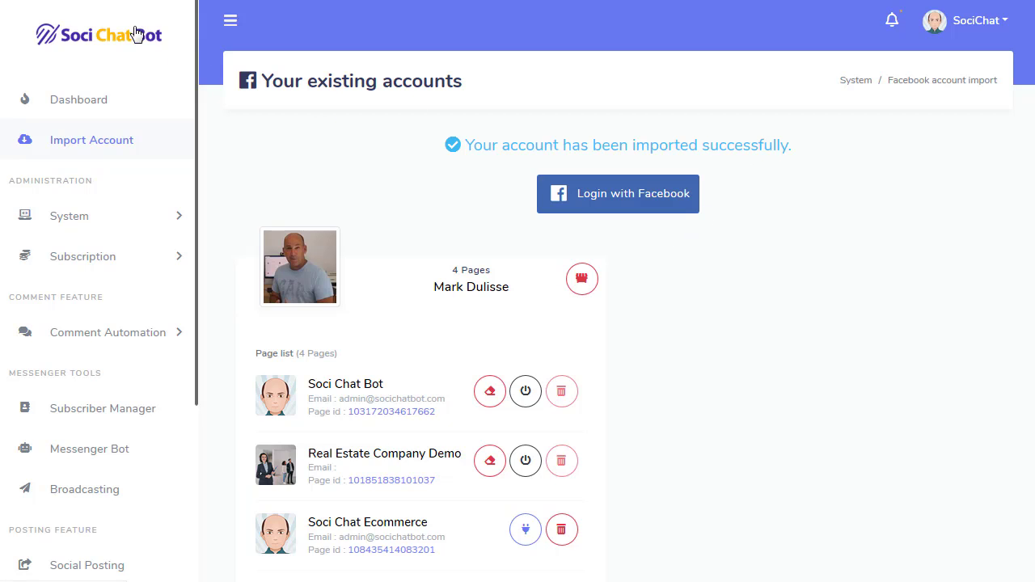
Enable the bot connection for the newly imported Tips and Products page
{"action": "scroll", "coordinate": [731, 261], "scroll_direction": "down", "scroll_amount": 2}
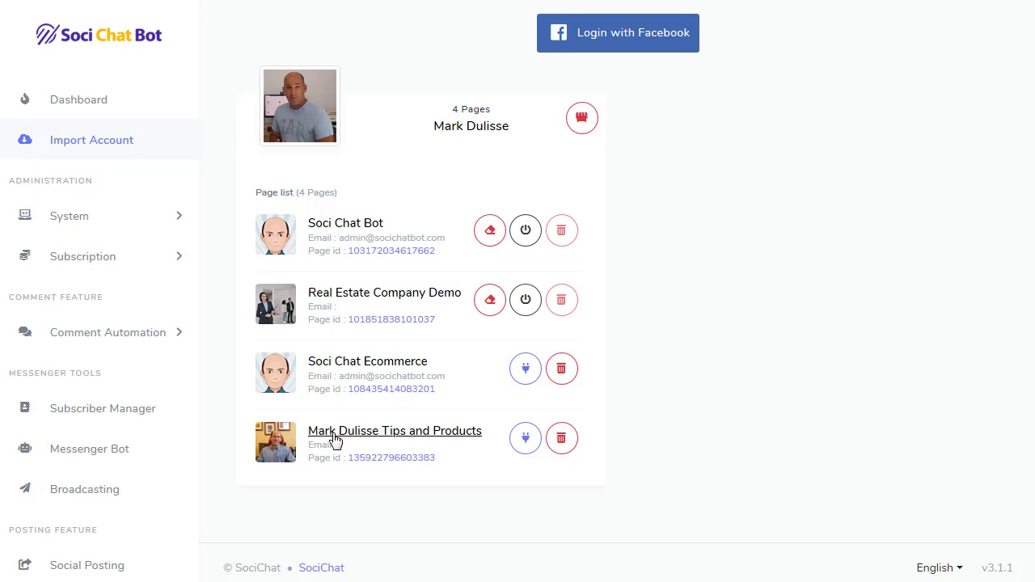
{"action": "left_click", "coordinate": [524, 441]}
{"action": "left_click", "coordinate": [562, 397]}
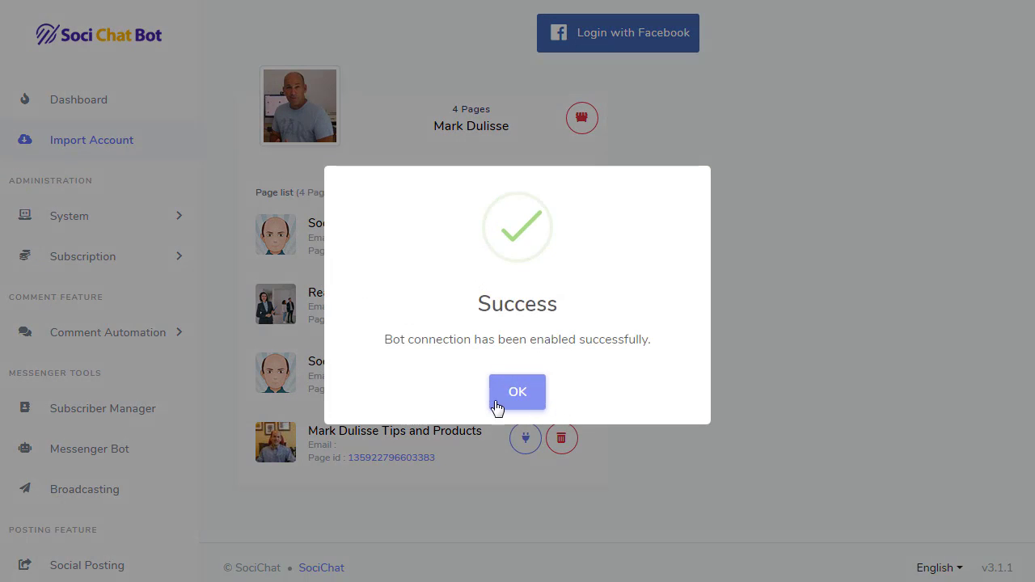
{"action": "left_click", "coordinate": [506, 397]}
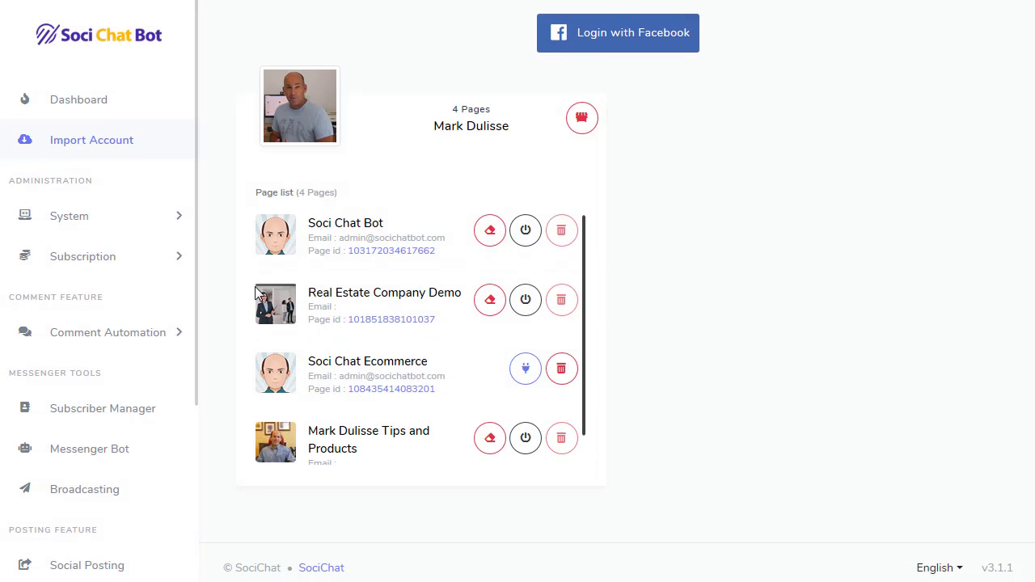
Go to Sync subscribers in the Subscriber Manager and select the Tips and Products page
{"action": "left_click", "coordinate": [95, 416]}
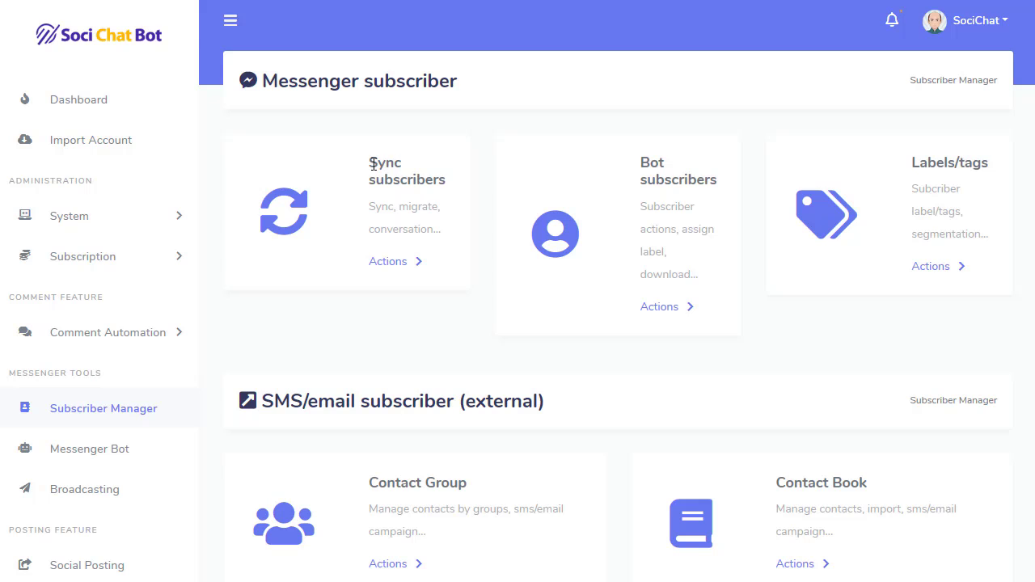
{"action": "left_click_drag", "start_coordinate": [372, 163], "coordinate": [434, 178]}
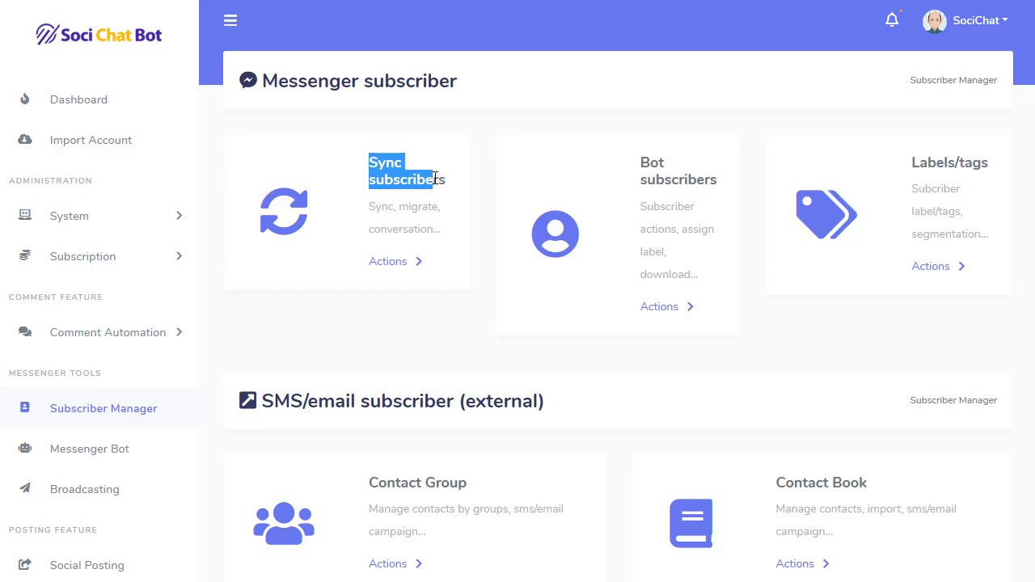
{"action": "left_click", "coordinate": [395, 263]}
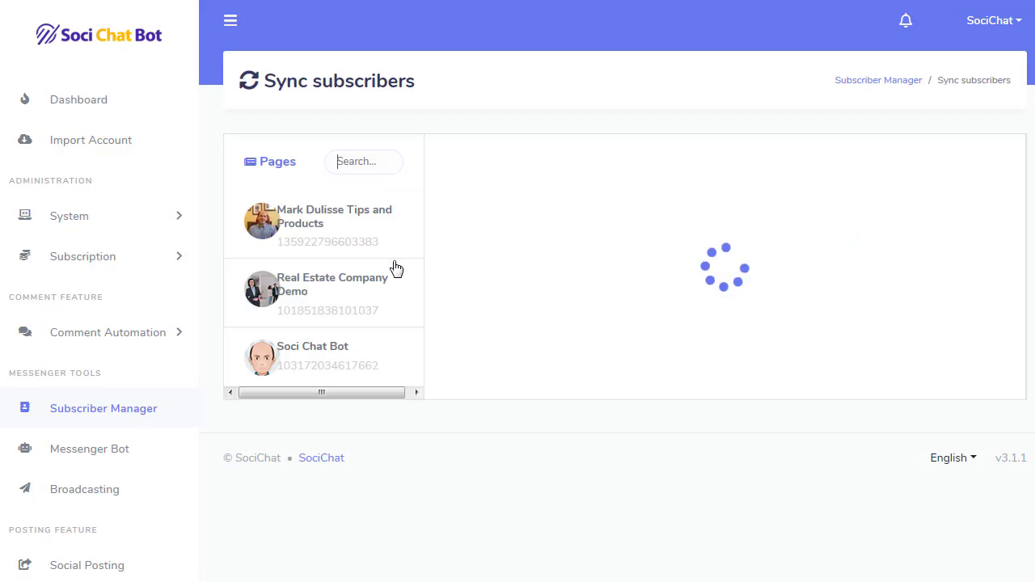
{"action": "left_click", "coordinate": [217, 279]}
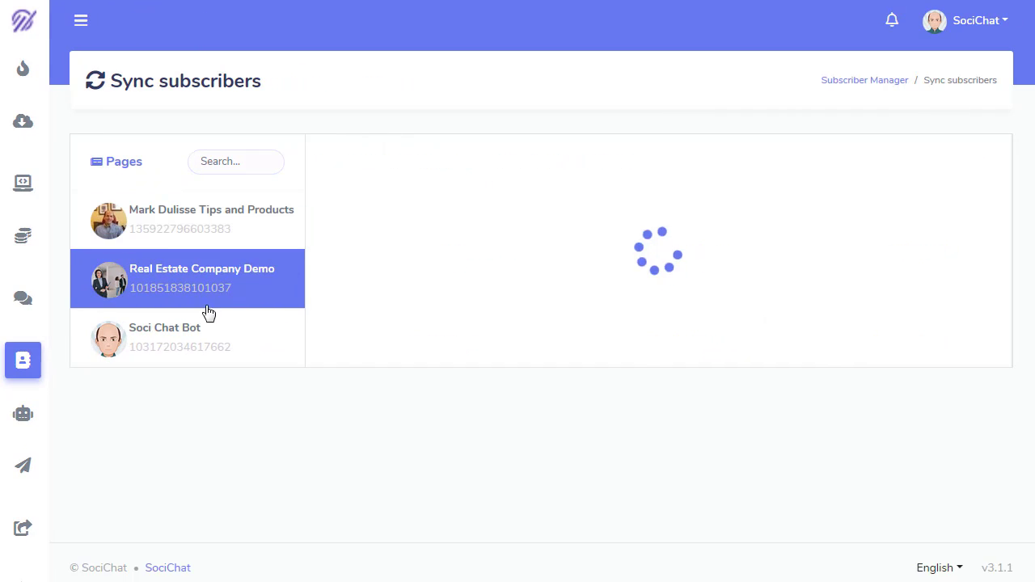
{"action": "left_click", "coordinate": [203, 325]}
{"action": "left_click", "coordinate": [195, 231]}
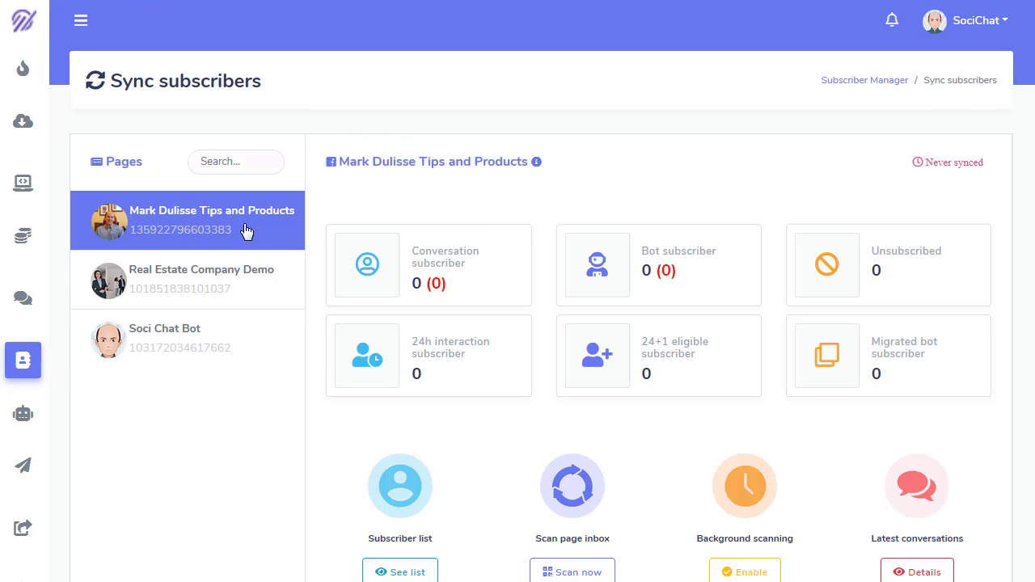
Scan the Tips and Products page's Inbox folder for all subscribers and close the scan dialog
{"action": "scroll", "coordinate": [497, 216], "scroll_direction": "down", "scroll_amount": 3}
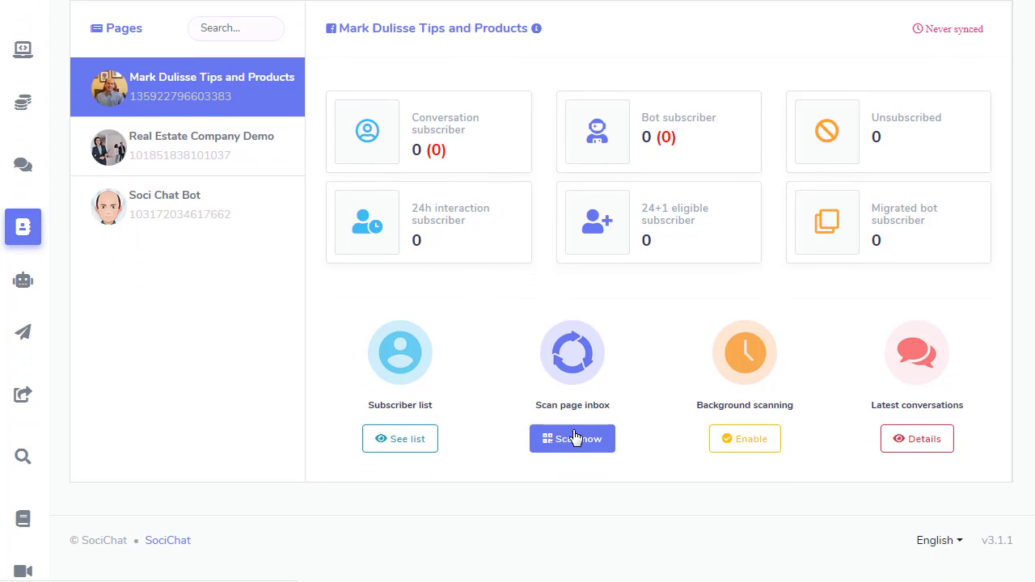
{"action": "left_click", "coordinate": [577, 437]}
{"action": "left_click", "coordinate": [668, 236]}
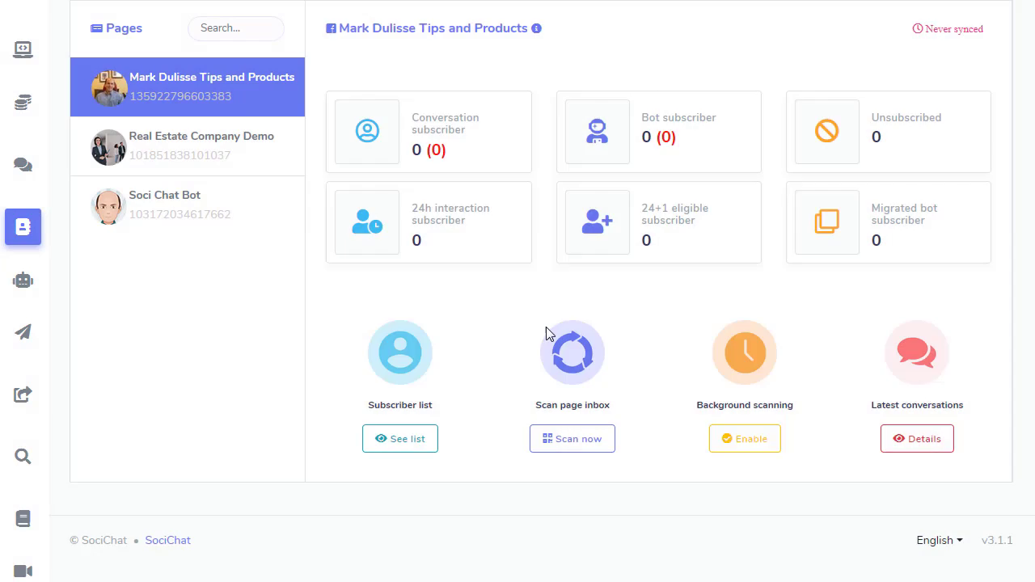
{"action": "left_click", "coordinate": [553, 437]}
{"action": "left_click", "coordinate": [463, 148]}
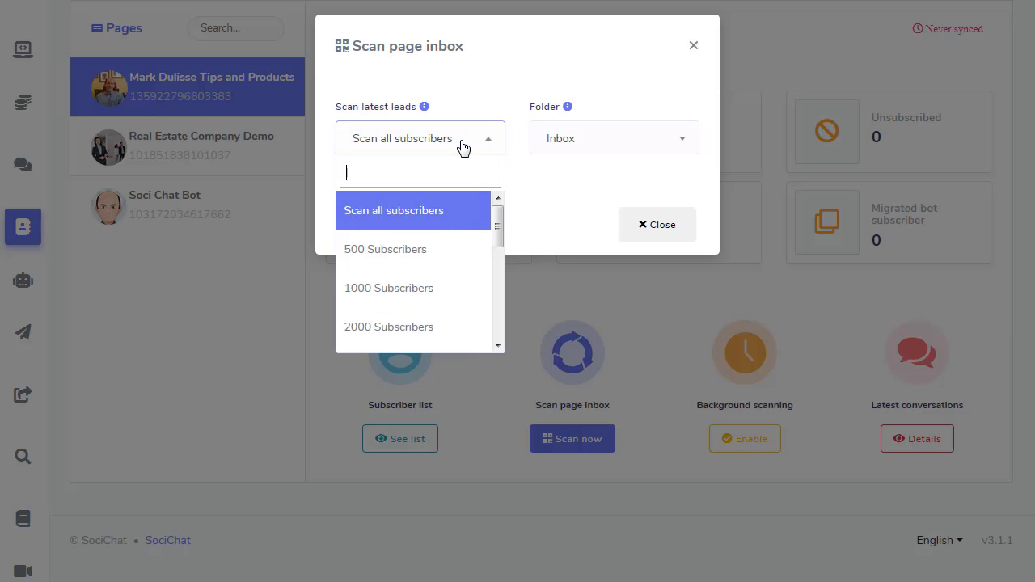
{"action": "left_click", "coordinate": [439, 220]}
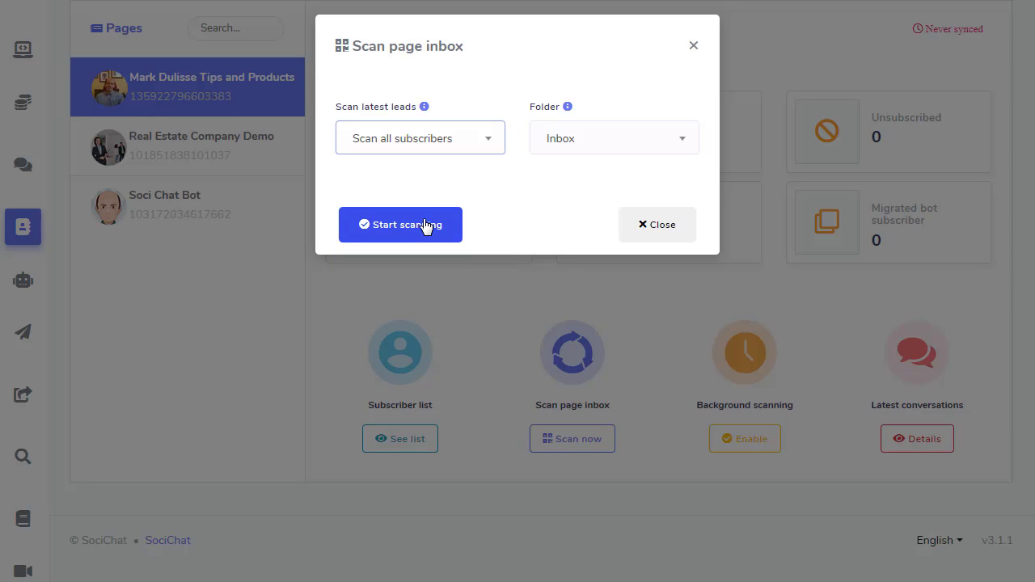
{"action": "left_click", "coordinate": [416, 228]}
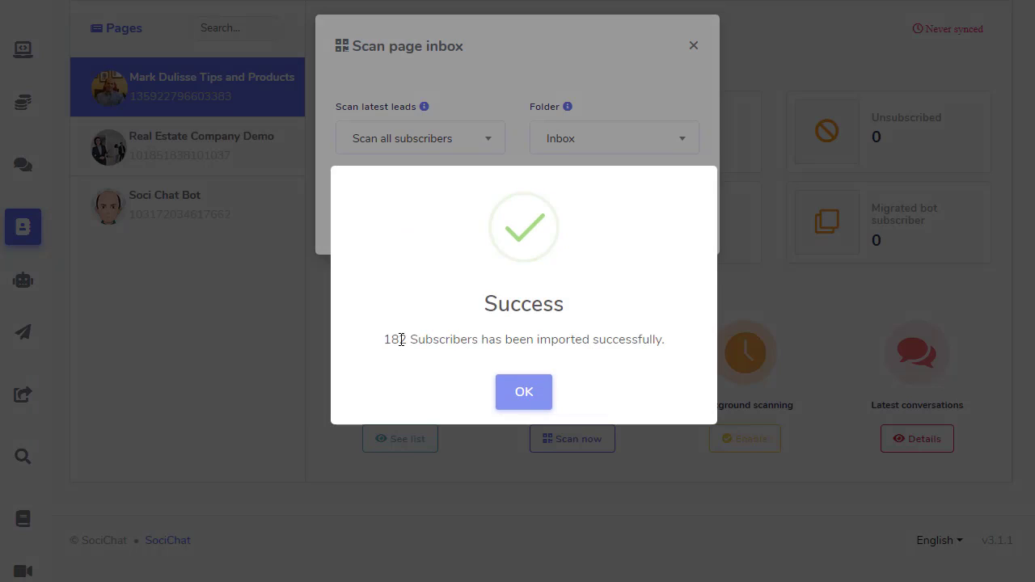
{"action": "left_click", "coordinate": [519, 400]}
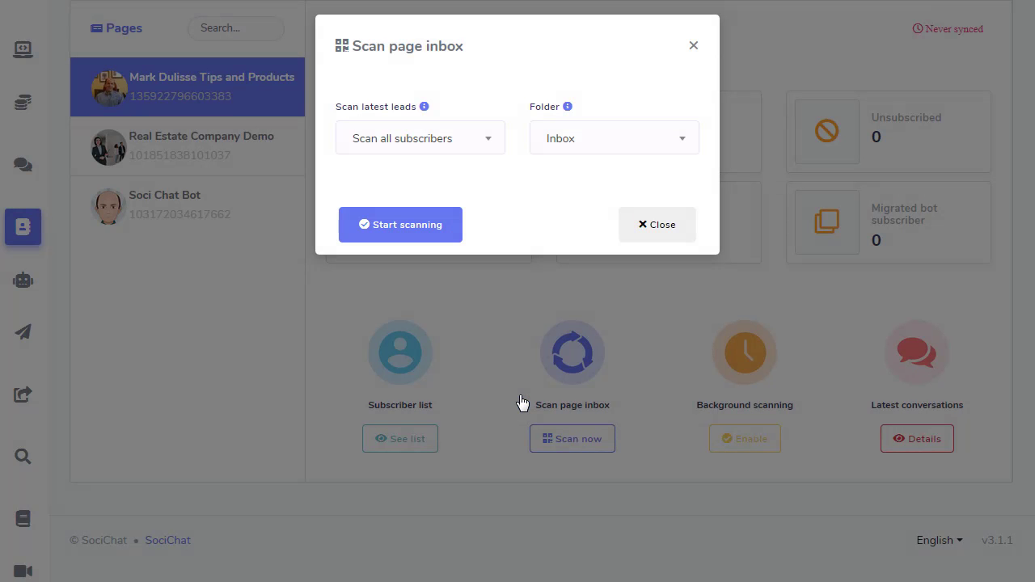
{"action": "left_click", "coordinate": [644, 230]}
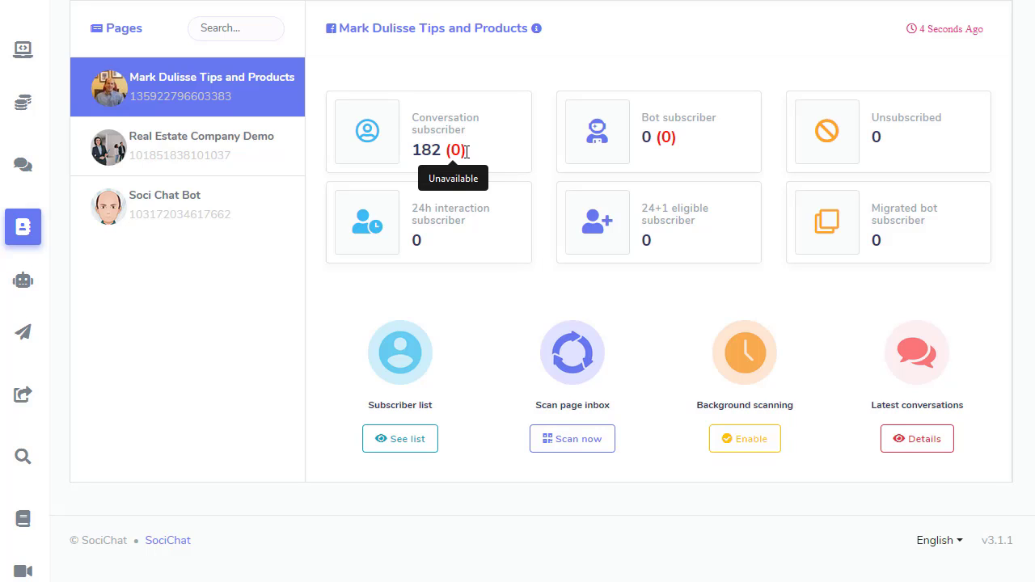
Go to the Broadcasting section and examine the Conversation broadcast and Subscriber broadcast options
{"action": "scroll", "coordinate": [69, 7], "scroll_direction": "up", "scroll_amount": 3}
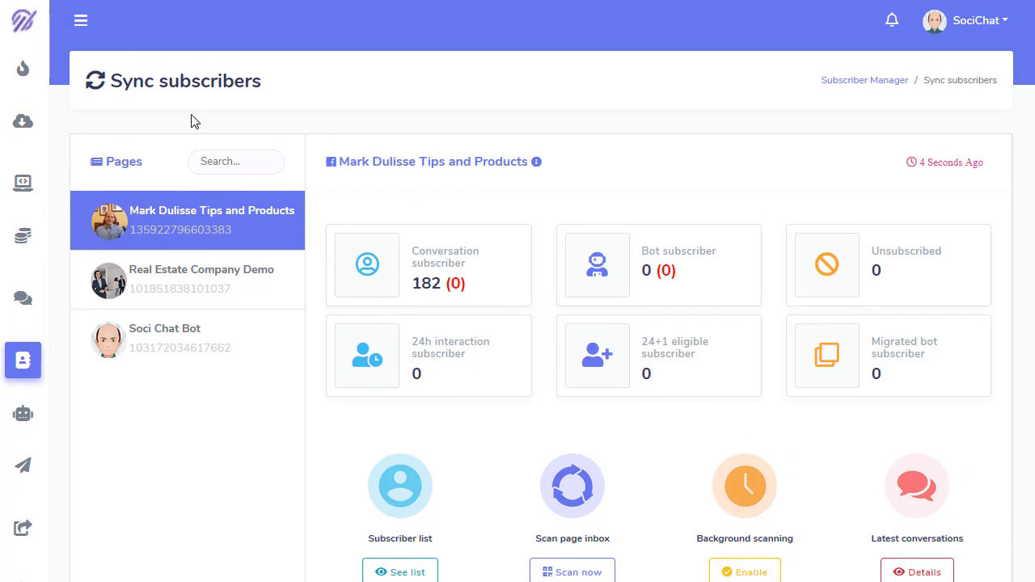
{"action": "left_click", "coordinate": [81, 21]}
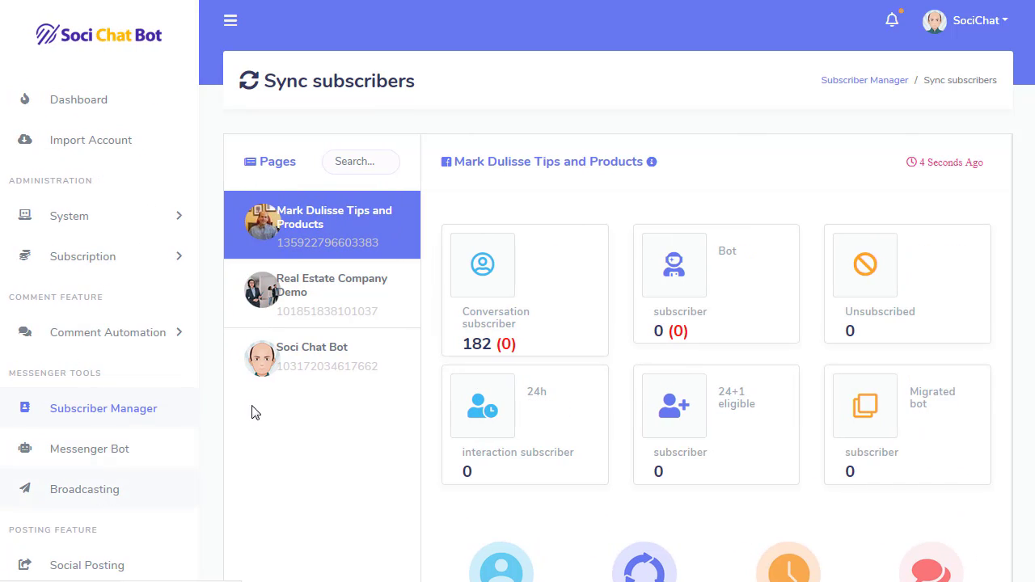
{"action": "left_click", "coordinate": [101, 489]}
{"action": "left_click_drag", "start_coordinate": [529, 164], "coordinate": [403, 162]}
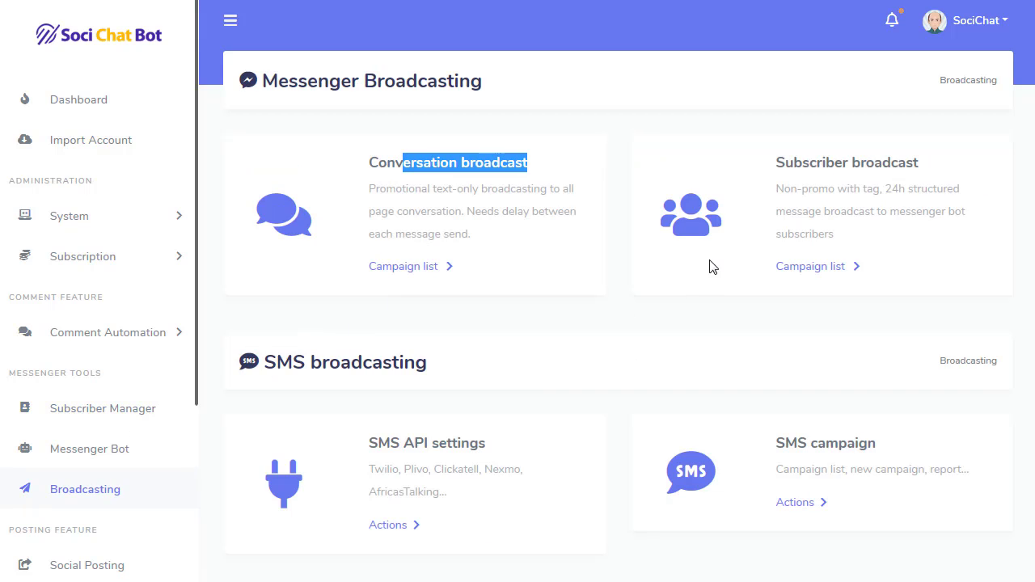
{"action": "left_click_drag", "start_coordinate": [784, 160], "coordinate": [930, 165]}
{"action": "left_click", "coordinate": [920, 166]}
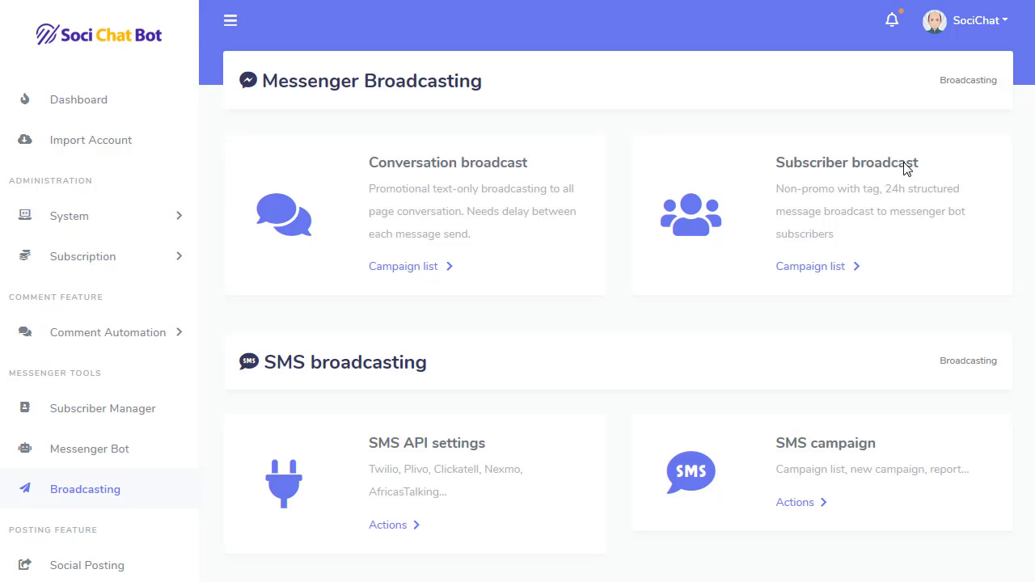
Return to Sync subscribers in the Subscriber Manager and compare the conversation subscriber and bot subscriber figures for the Tips and Products page
{"action": "left_click", "coordinate": [96, 410]}
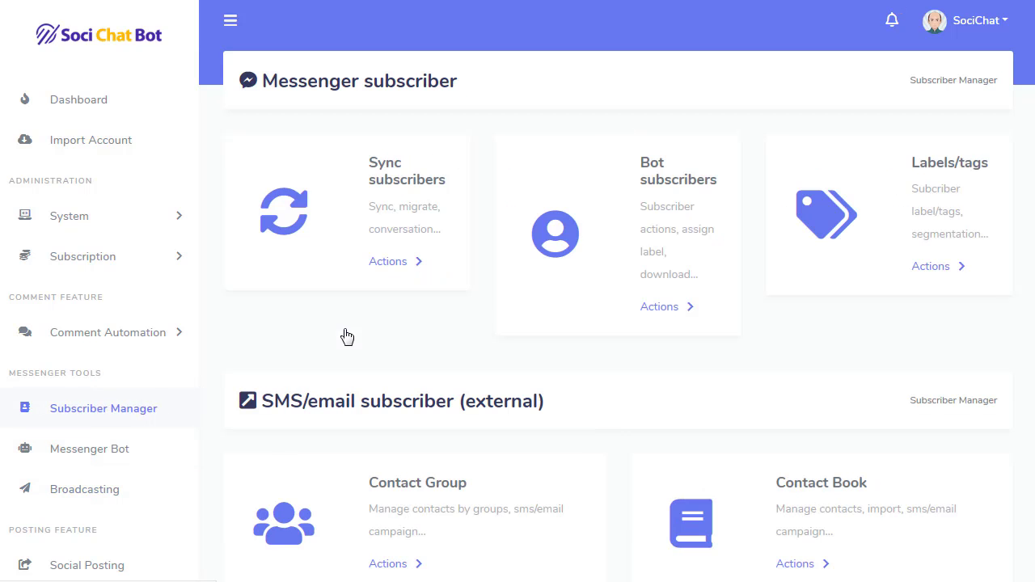
{"action": "left_click", "coordinate": [404, 264]}
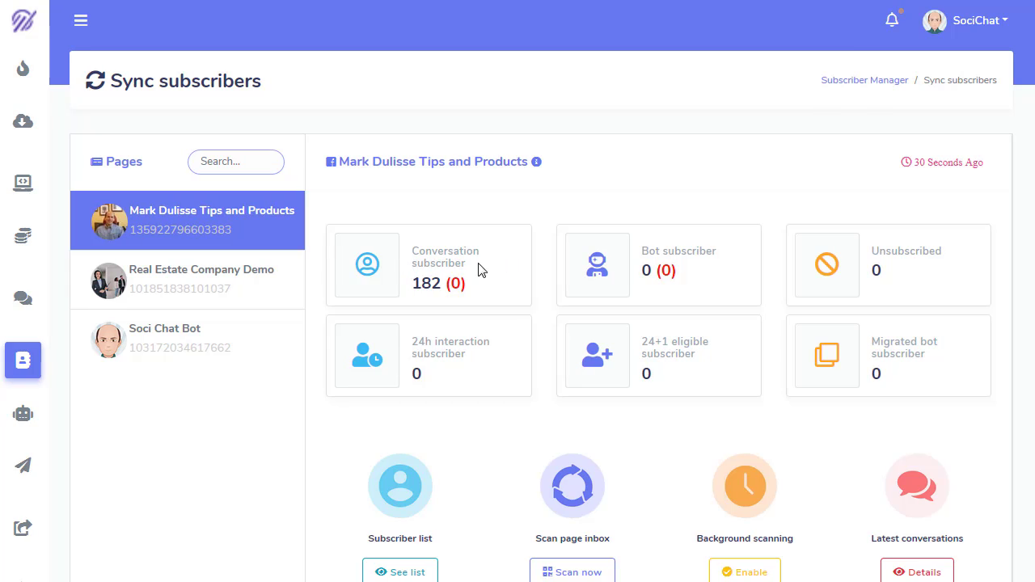
{"action": "left_click_drag", "start_coordinate": [467, 267], "coordinate": [414, 256]}
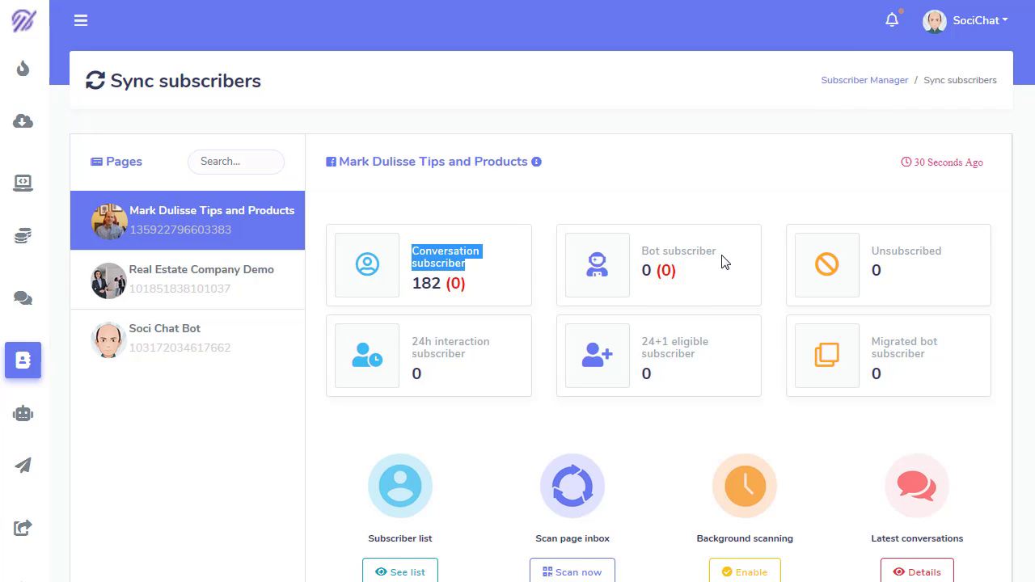
{"action": "left_click_drag", "start_coordinate": [724, 261], "coordinate": [645, 250]}
{"action": "left_click", "coordinate": [534, 264]}
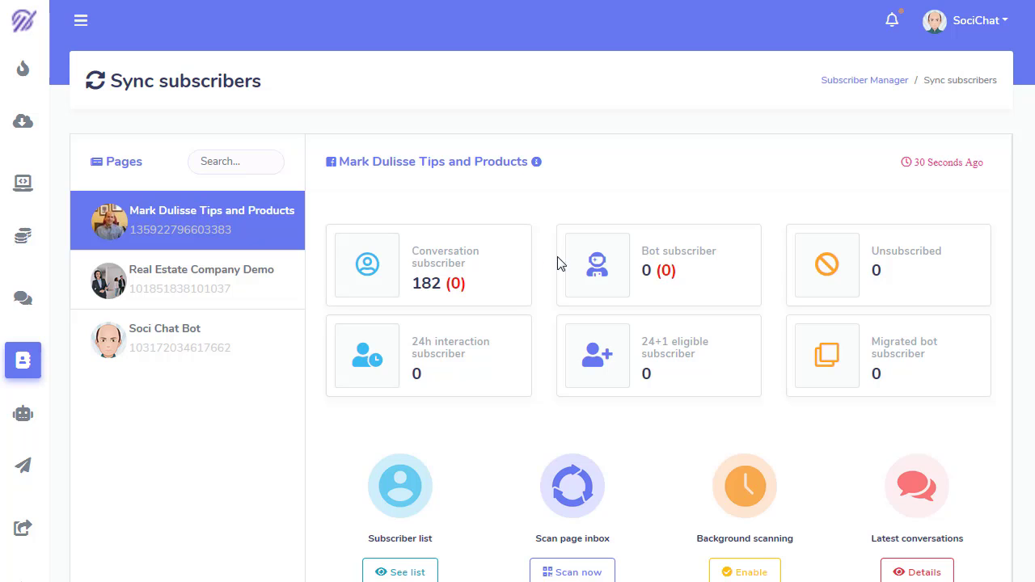
{"action": "left_click_drag", "start_coordinate": [477, 266], "coordinate": [416, 253]}
{"action": "left_click", "coordinate": [465, 261]}
{"action": "left_click", "coordinate": [470, 271]}
{"action": "left_click_drag", "start_coordinate": [481, 276], "coordinate": [405, 257]}
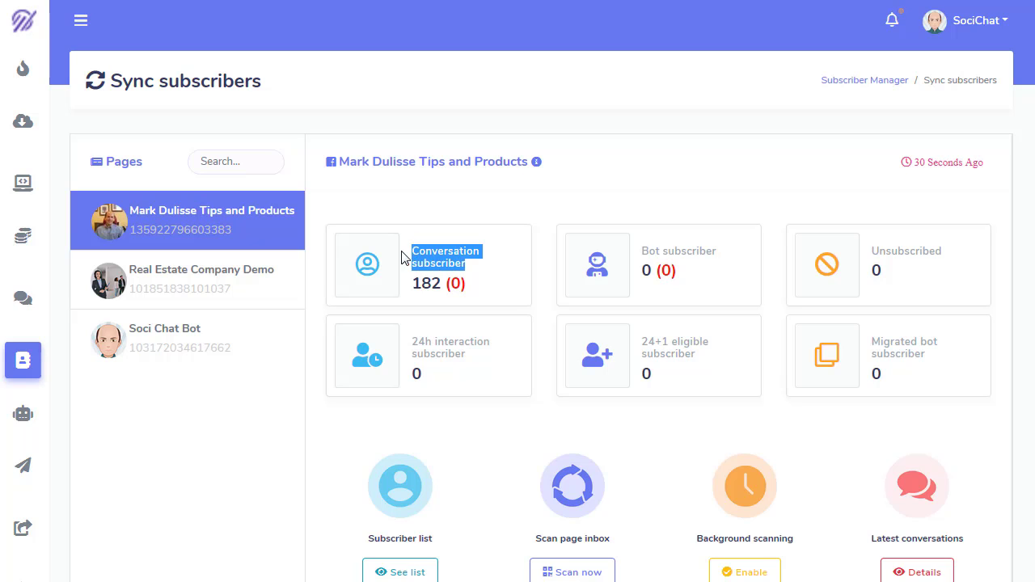
{"action": "left_click", "coordinate": [459, 258]}
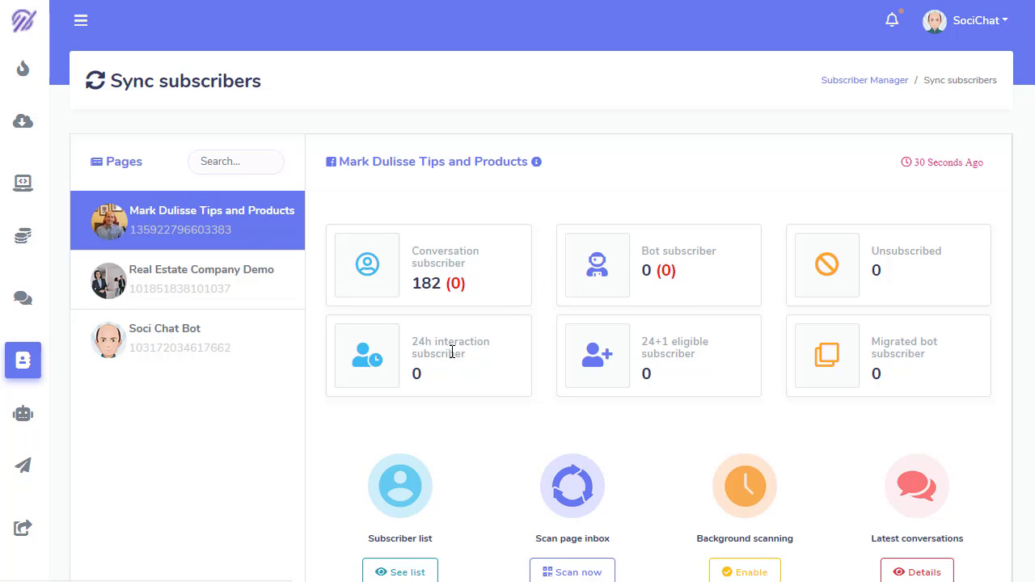
Migrate the Tips and Products page's full subscriber list to bot subscribers, confirm the migration and close the list
{"action": "left_click", "coordinate": [405, 572]}
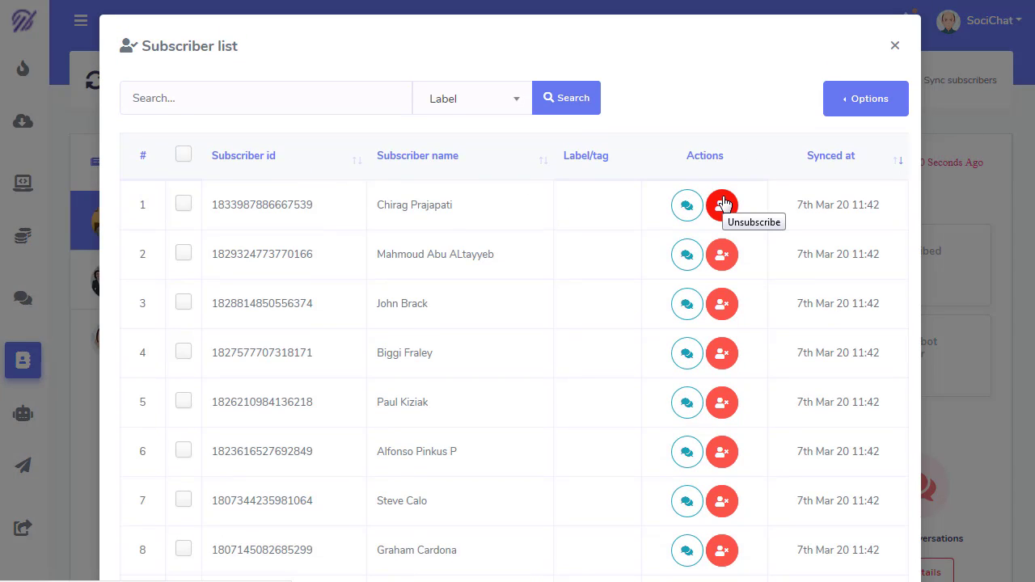
{"action": "left_click", "coordinate": [870, 100]}
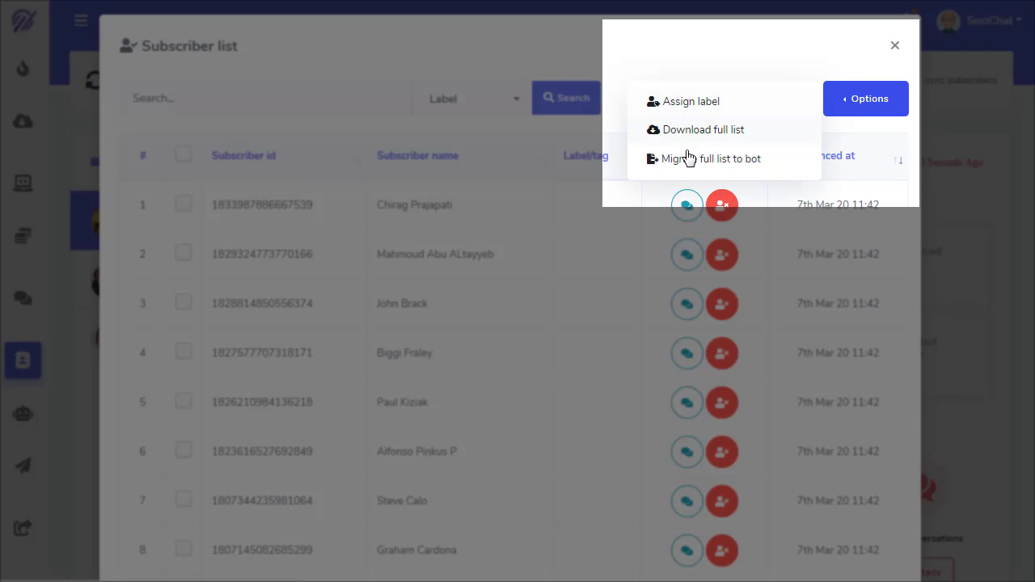
{"action": "left_click", "coordinate": [722, 165]}
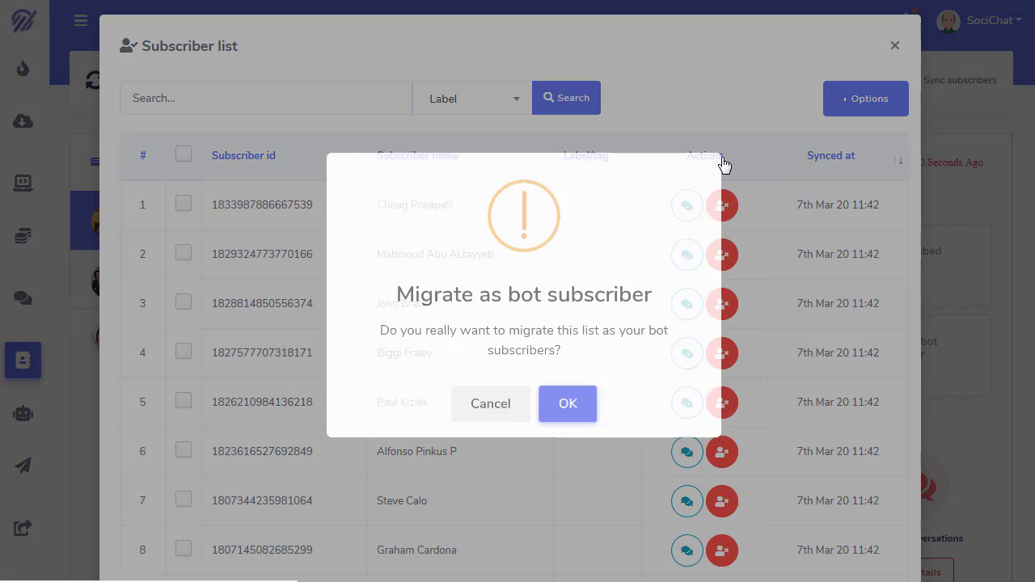
{"action": "left_click", "coordinate": [576, 402]}
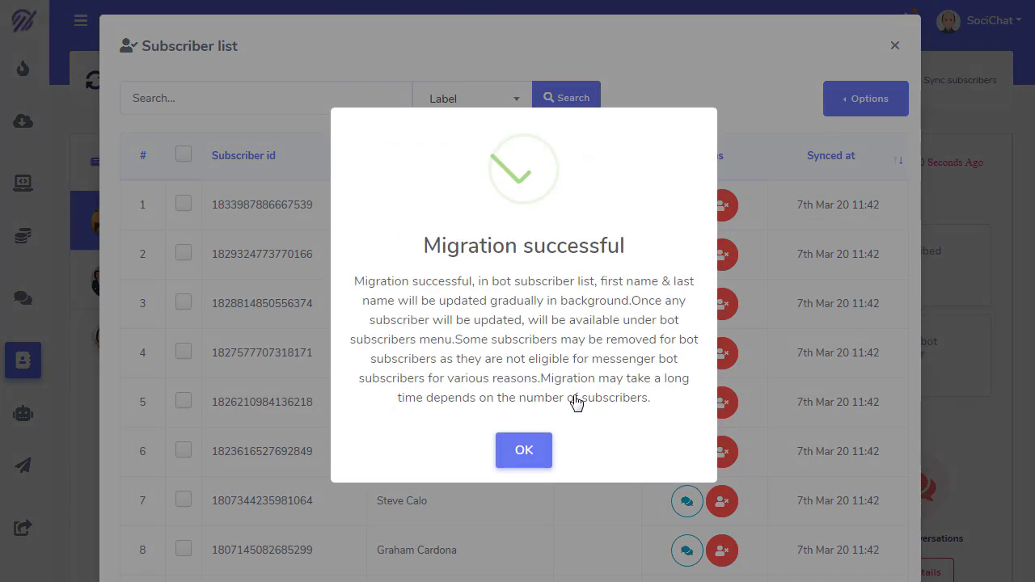
{"action": "left_click_drag", "start_coordinate": [434, 241], "coordinate": [626, 246]}
{"action": "left_click", "coordinate": [522, 450]}
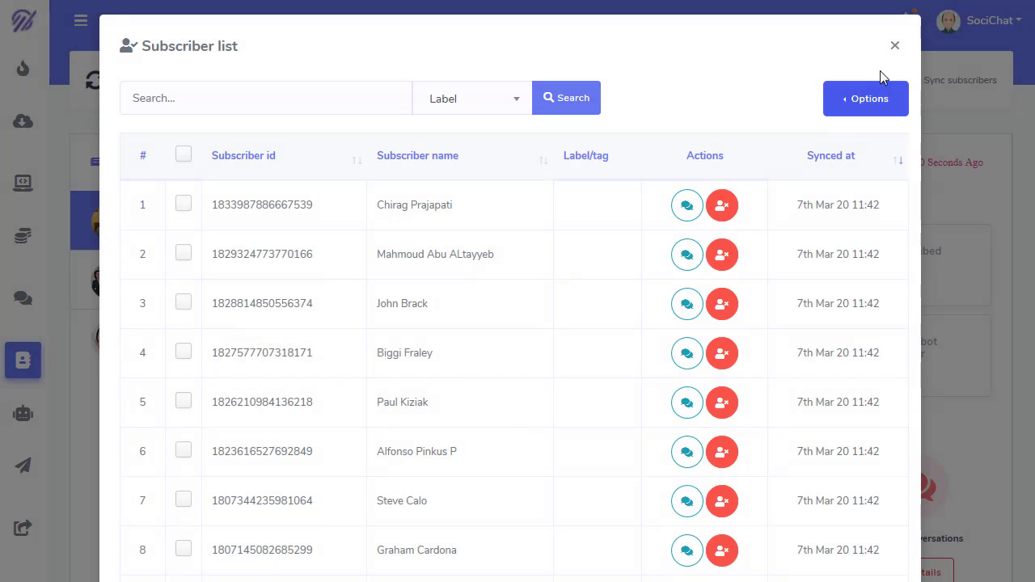
{"action": "left_click", "coordinate": [895, 47]}
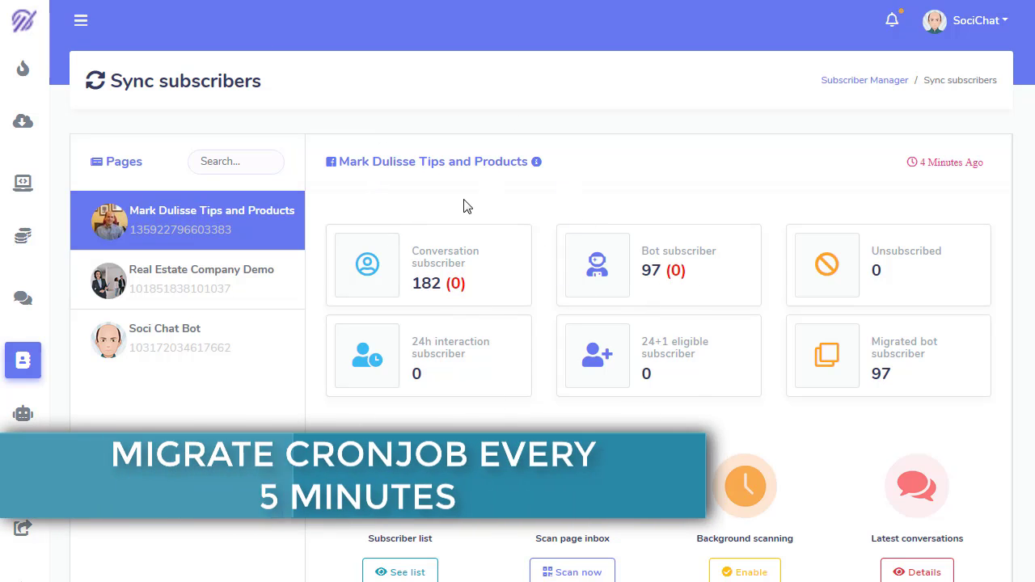
Review the page's bot, migrated, unsubscribed, 24h interaction and 24+1 eligible subscriber figures, reloading the page to update them
{"action": "left_click_drag", "start_coordinate": [638, 278], "coordinate": [651, 277]}
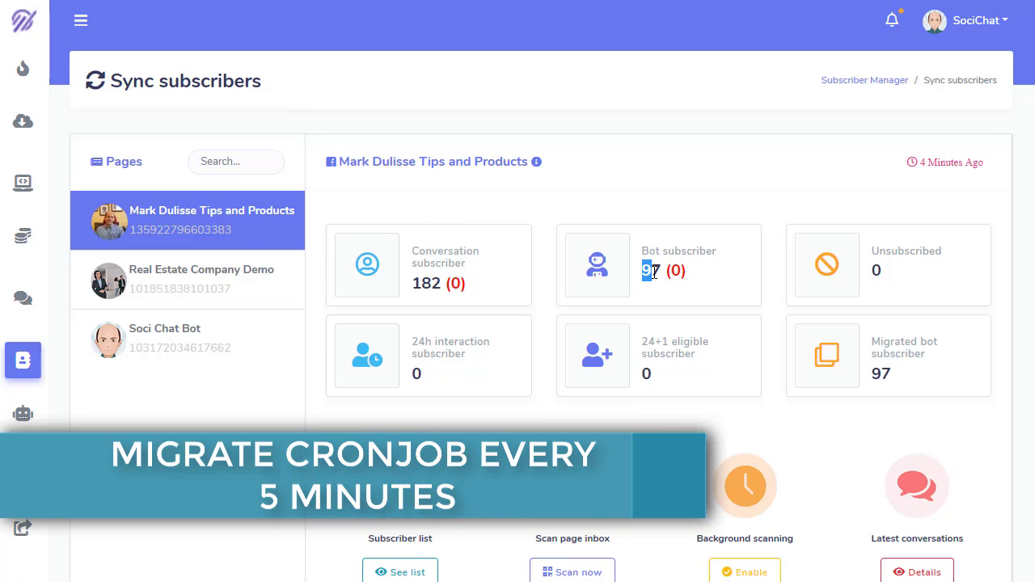
{"action": "left_click_drag", "start_coordinate": [872, 348], "coordinate": [936, 363]}
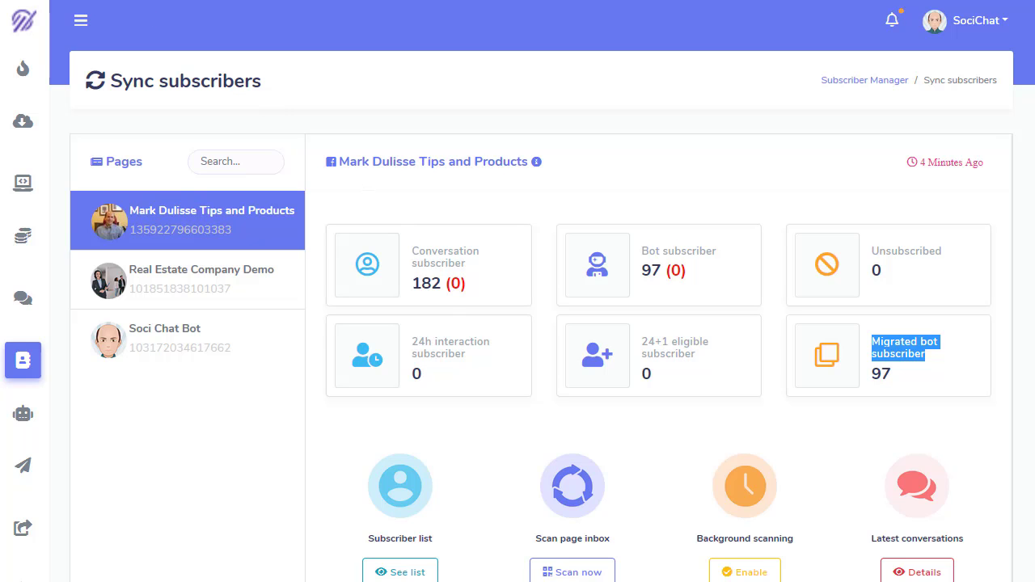
{"action": "key", "text": "F5"}
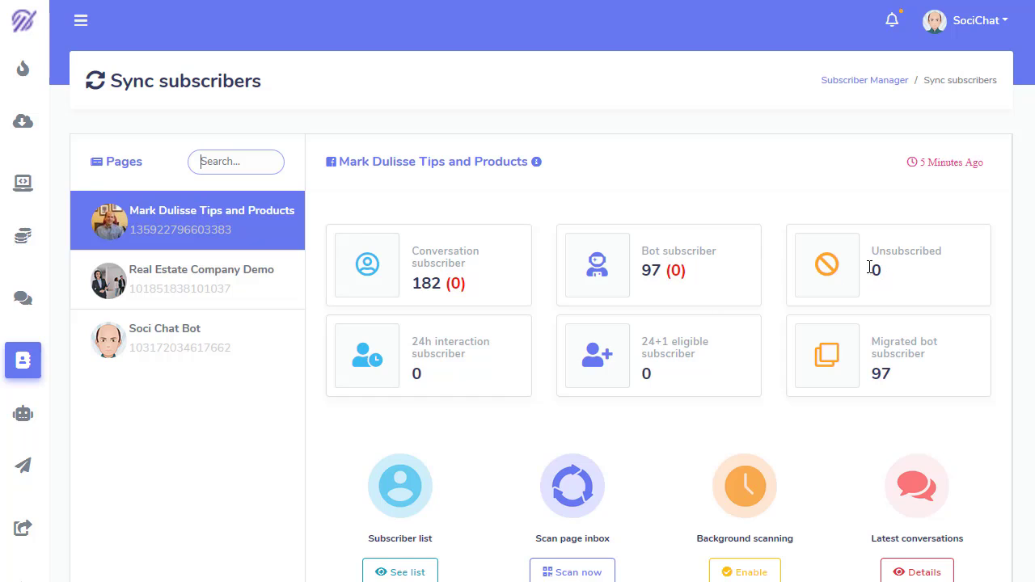
{"action": "double_click", "coordinate": [887, 251]}
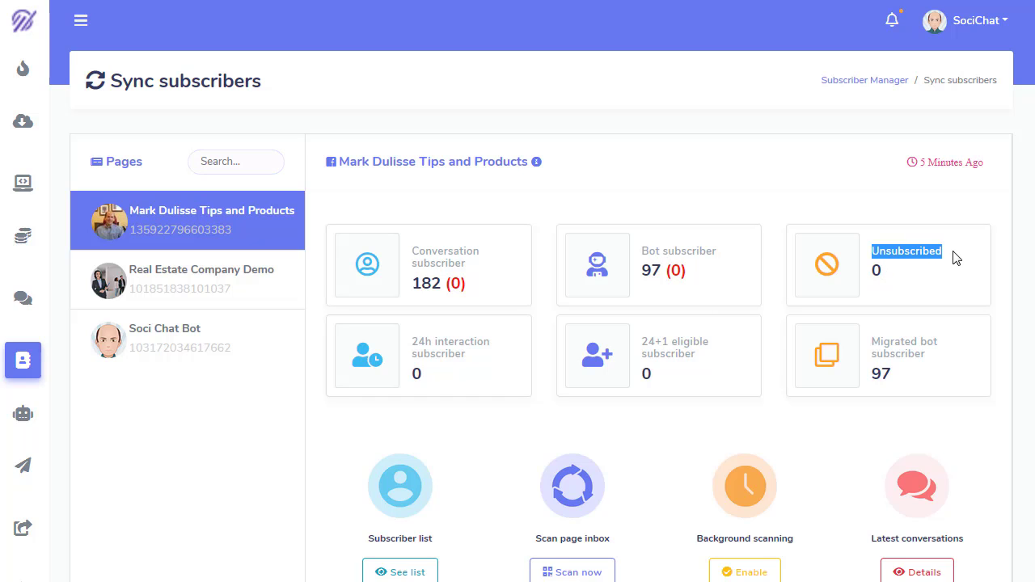
{"action": "left_click_drag", "start_coordinate": [466, 356], "coordinate": [413, 346]}
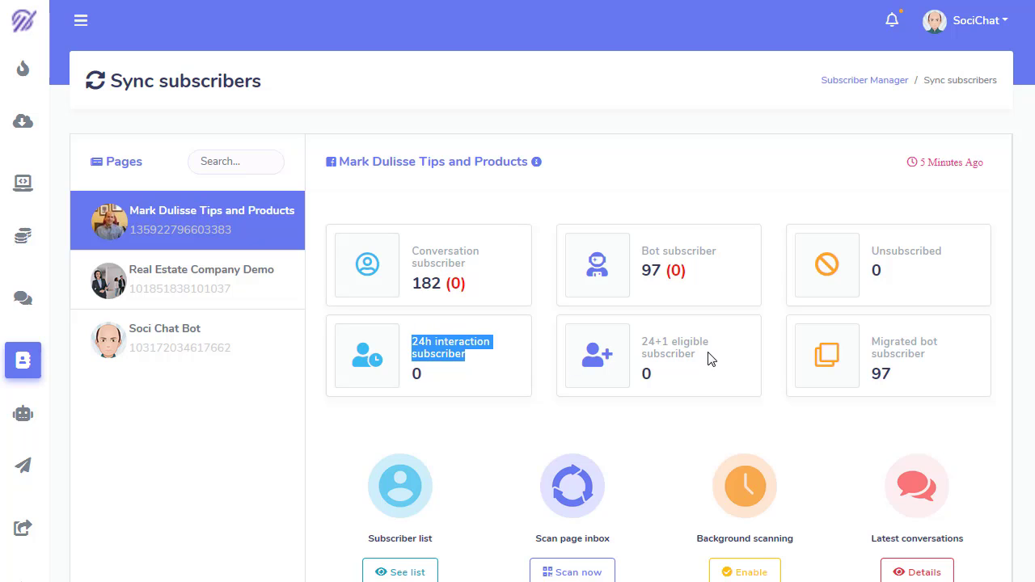
{"action": "left_click_drag", "start_coordinate": [711, 359], "coordinate": [632, 356]}
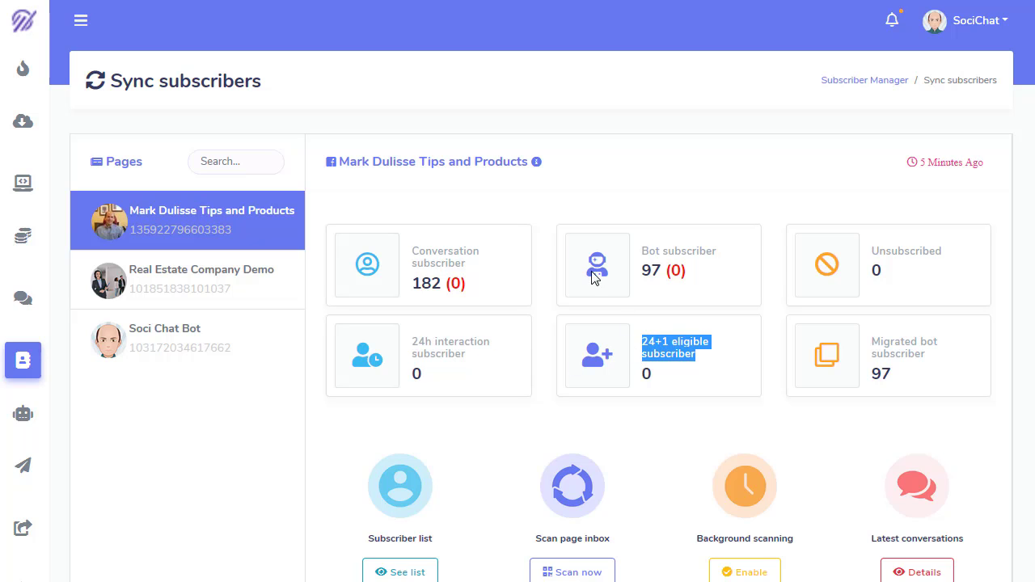
Read the explanations of the subscriber types for the Tips and Products page and close them
{"action": "left_click", "coordinate": [537, 163]}
{"action": "scroll", "coordinate": [517, 224], "scroll_direction": "down", "scroll_amount": 6}
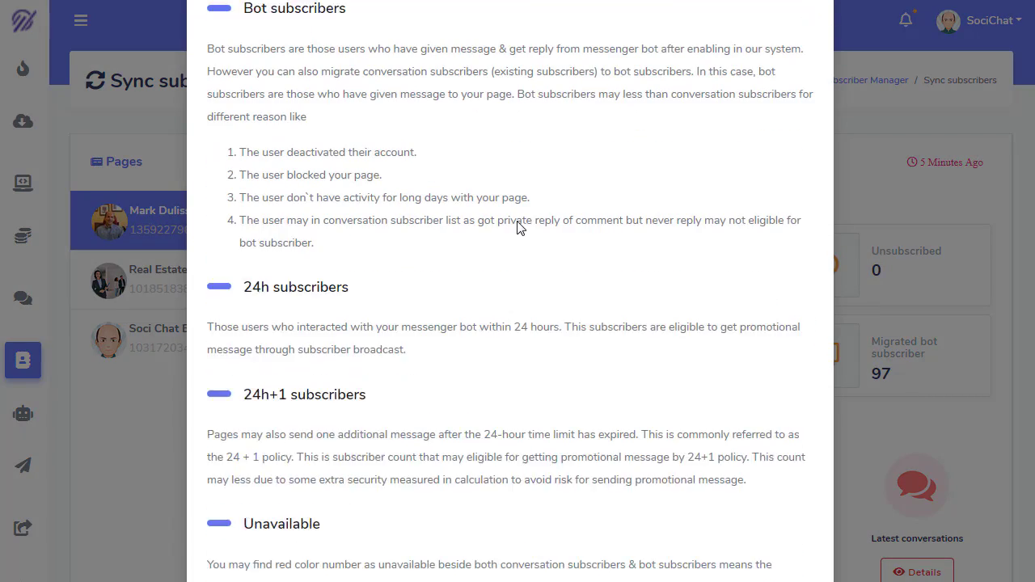
{"action": "scroll", "coordinate": [518, 225], "scroll_direction": "up", "scroll_amount": 6}
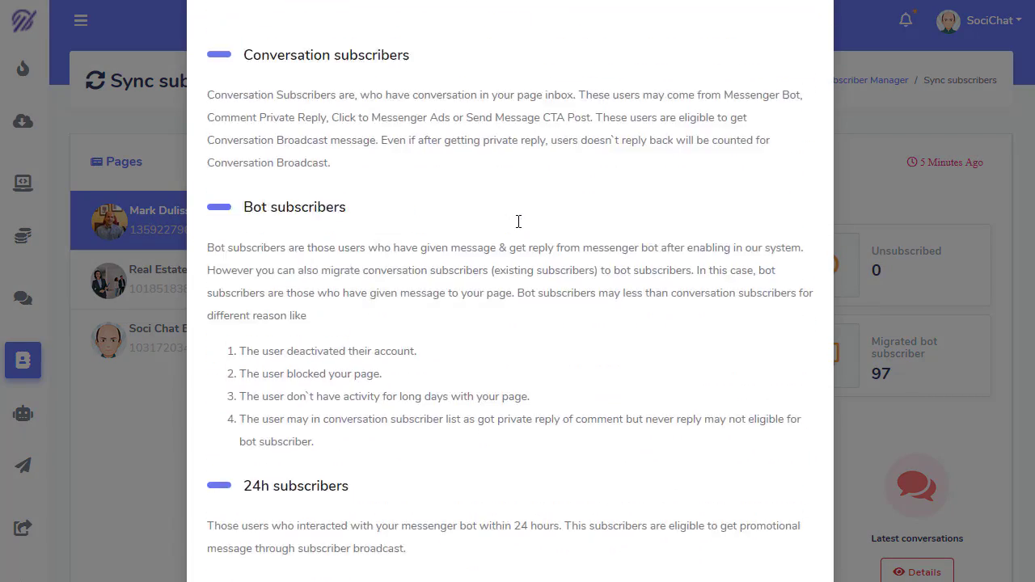
{"action": "left_click", "coordinate": [808, 47]}
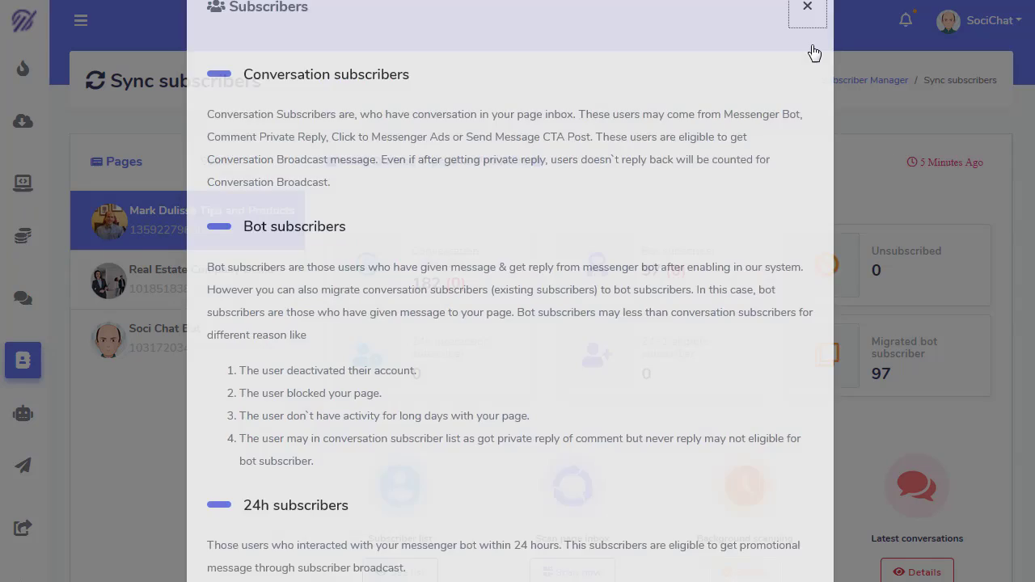
Check the Tips and Products page's subscriber list, close it and enable background scanning for the page
{"action": "scroll", "coordinate": [612, 355], "scroll_direction": "down", "scroll_amount": 2}
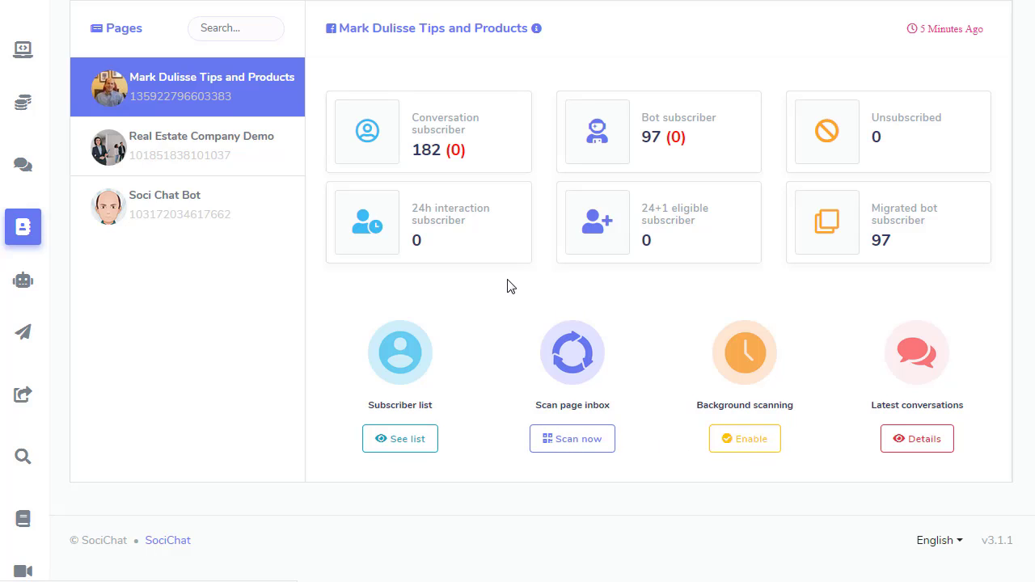
{"action": "left_click", "coordinate": [414, 438]}
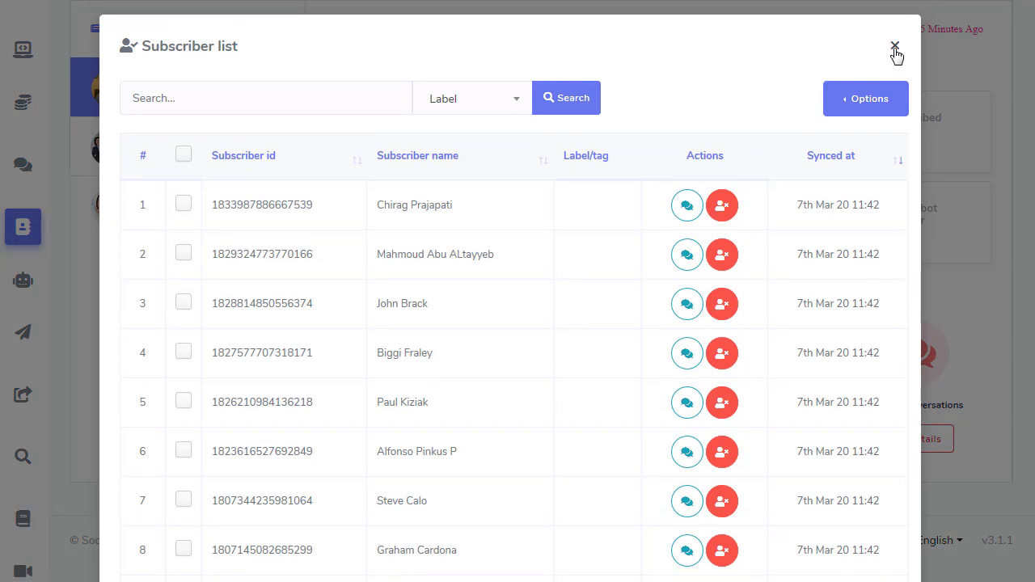
{"action": "left_click", "coordinate": [894, 46]}
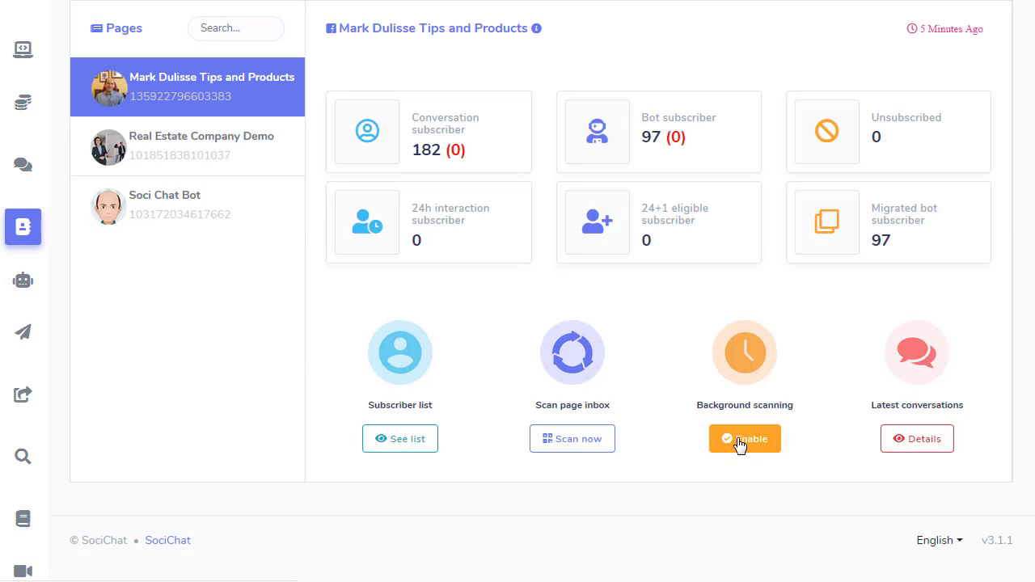
{"action": "left_click", "coordinate": [738, 443]}
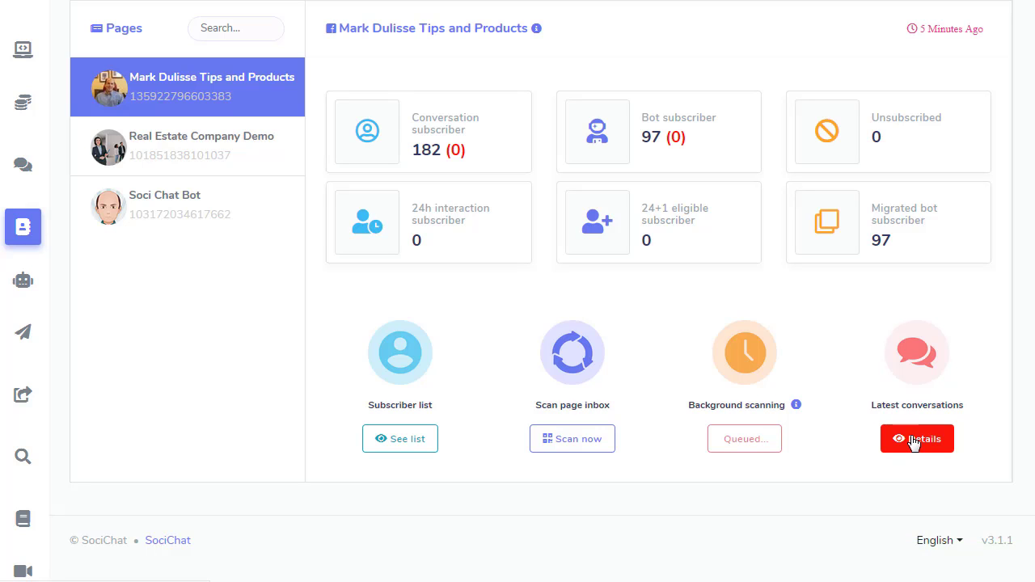
View the Tips and Products page's latest conversations, read through the first listed conversation and close it
{"action": "left_click", "coordinate": [913, 442]}
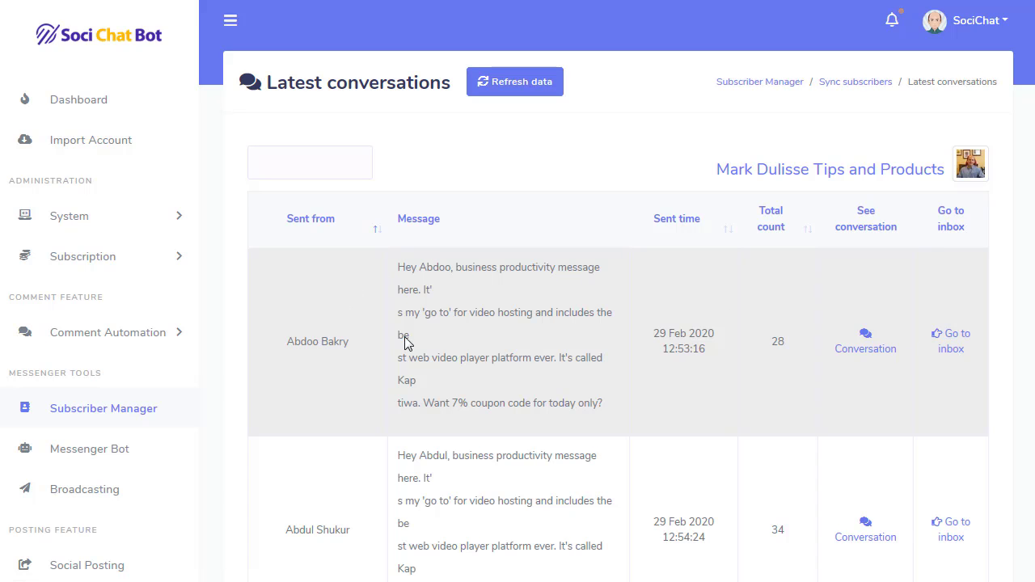
{"action": "left_click", "coordinate": [866, 338]}
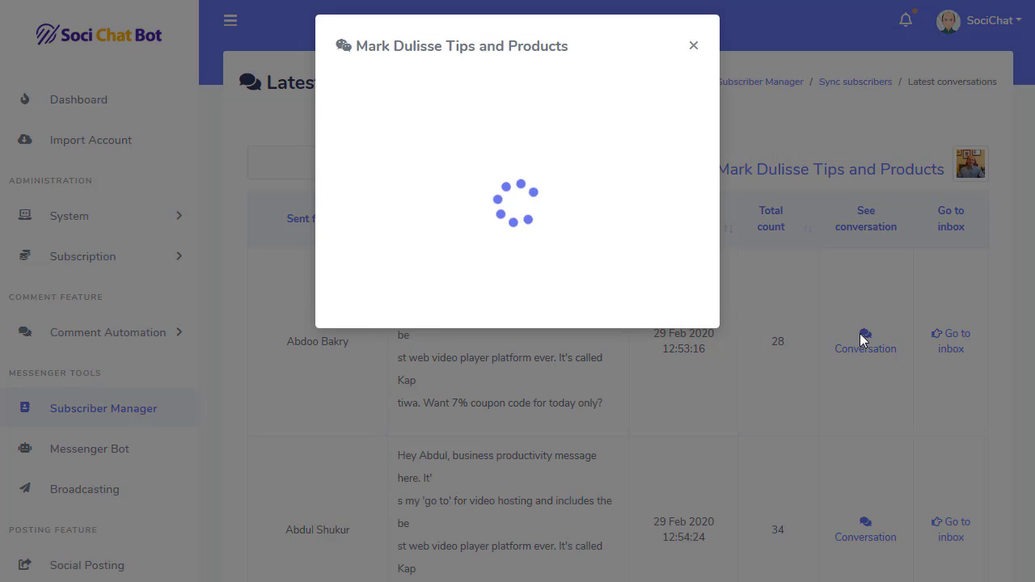
{"action": "scroll", "coordinate": [601, 222], "scroll_direction": "down", "scroll_amount": 1}
{"action": "scroll", "coordinate": [647, 242], "scroll_direction": "down", "scroll_amount": 5}
{"action": "left_click_drag", "start_coordinate": [690, 148], "coordinate": [695, 433]}
{"action": "scroll", "coordinate": [696, 433], "scroll_direction": "down", "scroll_amount": 10}
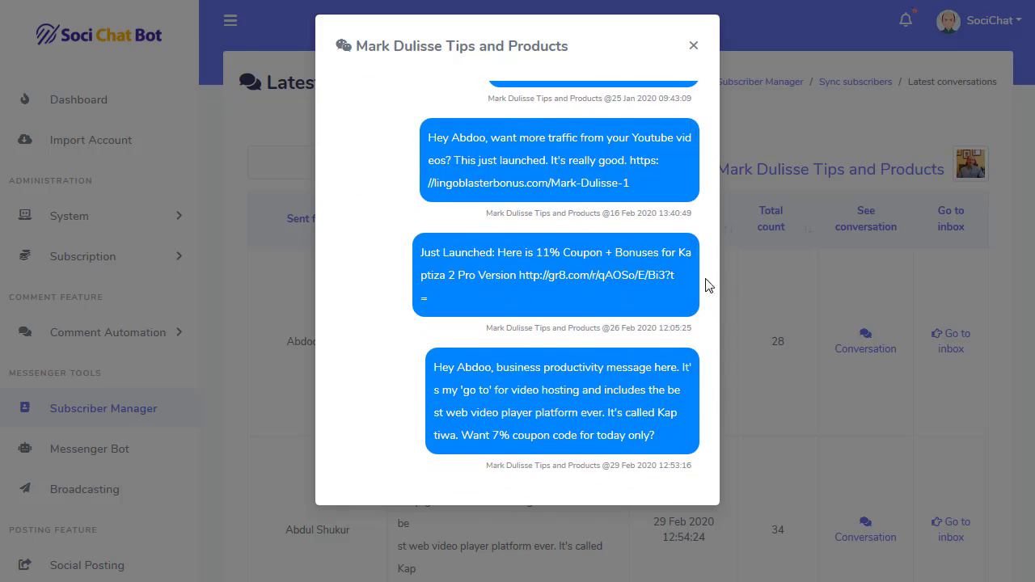
{"action": "left_click", "coordinate": [693, 45]}
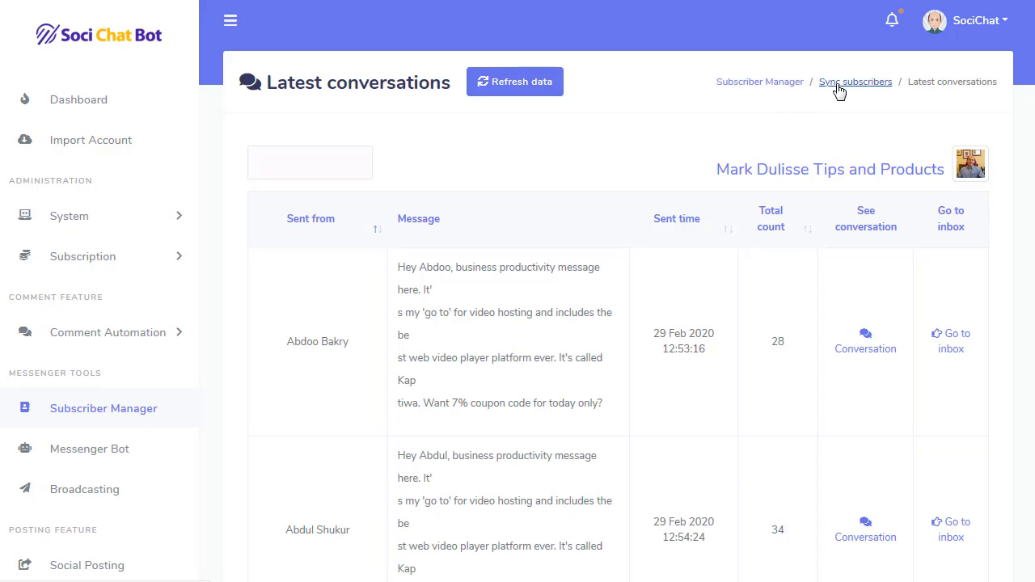
Return to the Sync subscribers page and expand the main navigation
{"action": "left_click", "coordinate": [839, 85]}
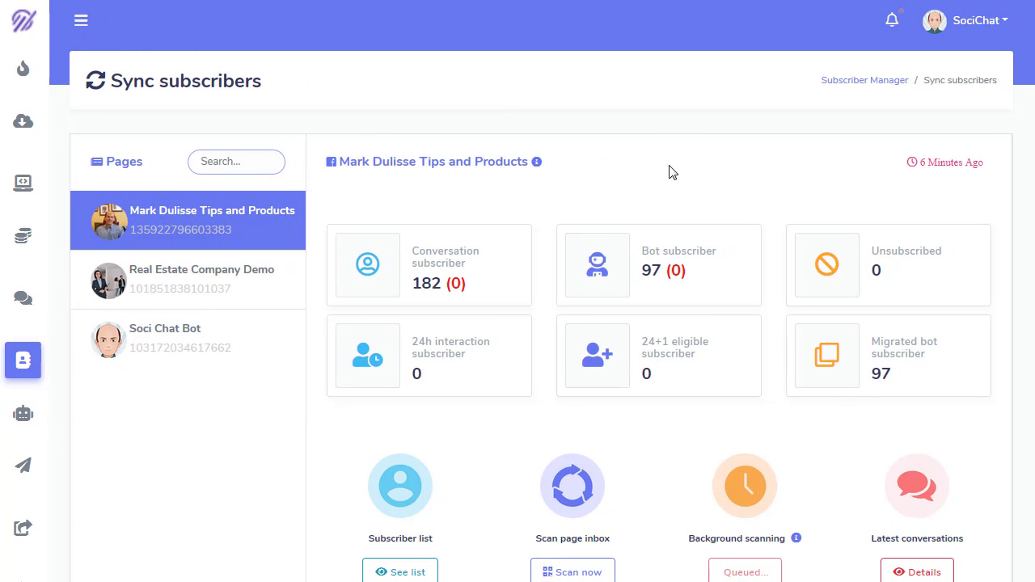
{"action": "left_click", "coordinate": [81, 22]}
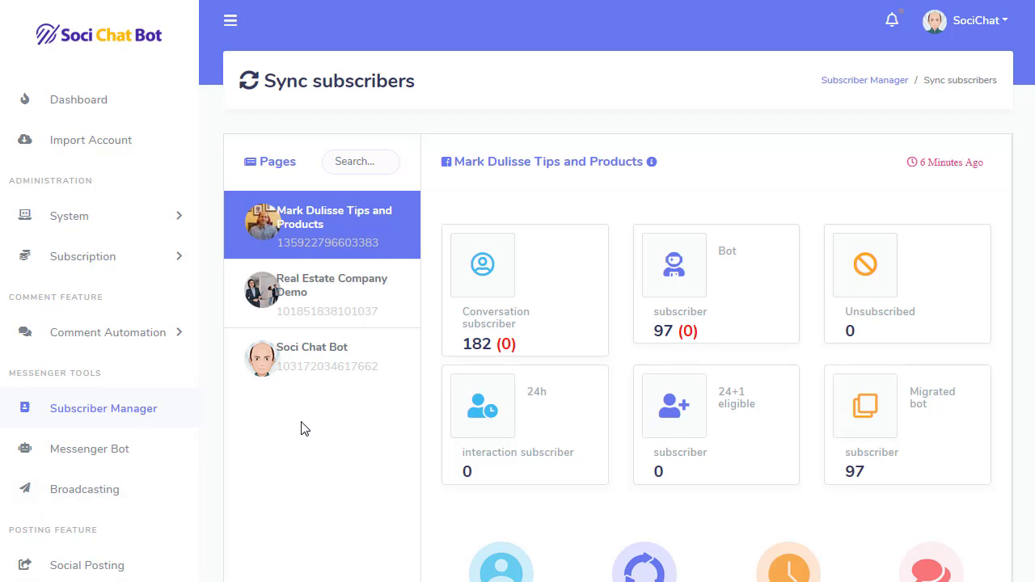
Open the Broadcasting page and compare the descriptions of the conversation broadcast and subscriber broadcast options
{"action": "left_click", "coordinate": [90, 490]}
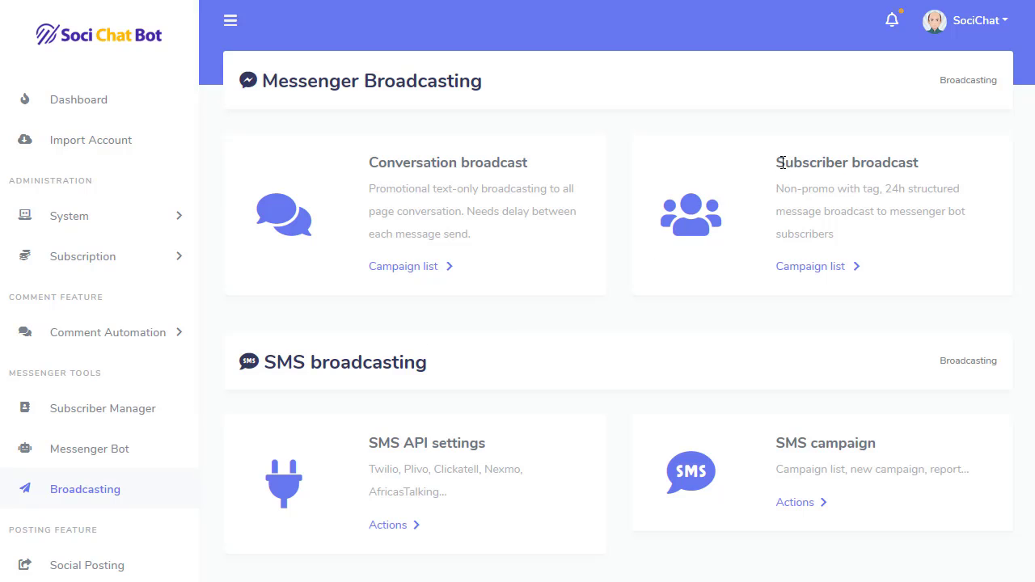
{"action": "left_click_drag", "start_coordinate": [774, 165], "coordinate": [942, 162]}
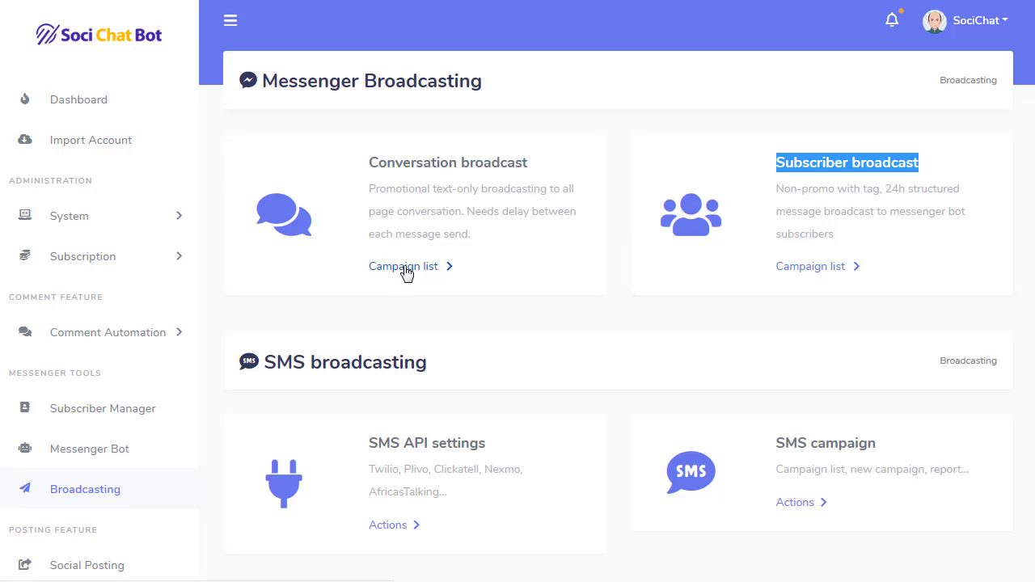
{"action": "left_click_drag", "start_coordinate": [449, 233], "coordinate": [364, 178]}
{"action": "left_click_drag", "start_coordinate": [881, 212], "coordinate": [831, 187]}
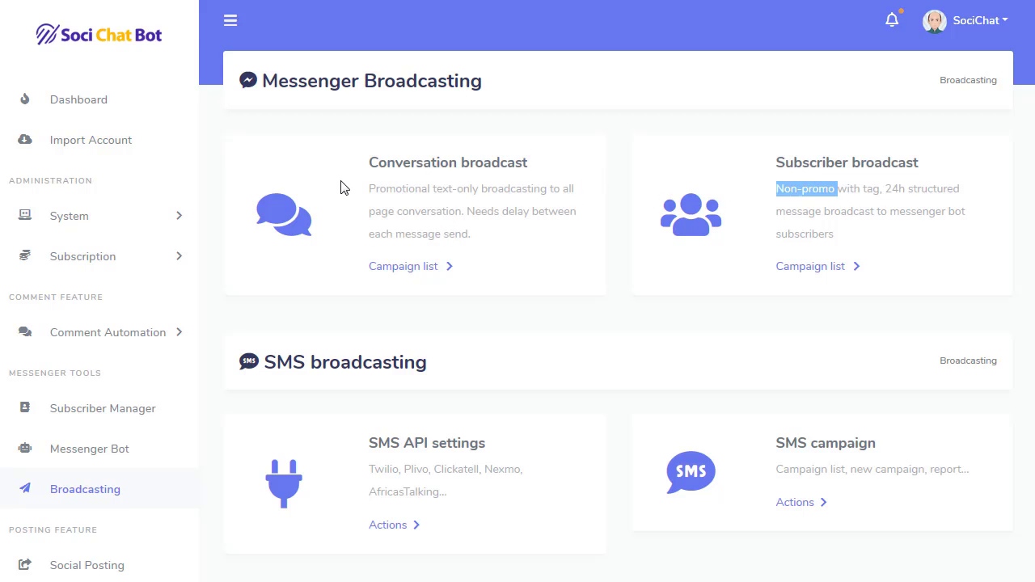
{"action": "left_click_drag", "start_coordinate": [368, 190], "coordinate": [450, 187]}
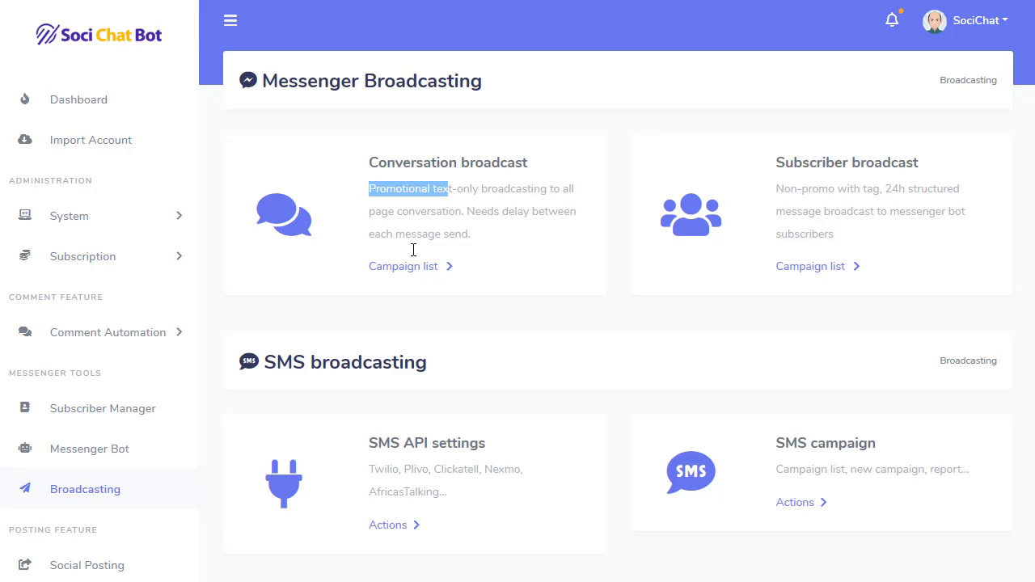
Look over the SMS and email broadcasting options and return to the Messenger Broadcasting section
{"action": "scroll", "coordinate": [340, 399], "scroll_direction": "down", "scroll_amount": 3}
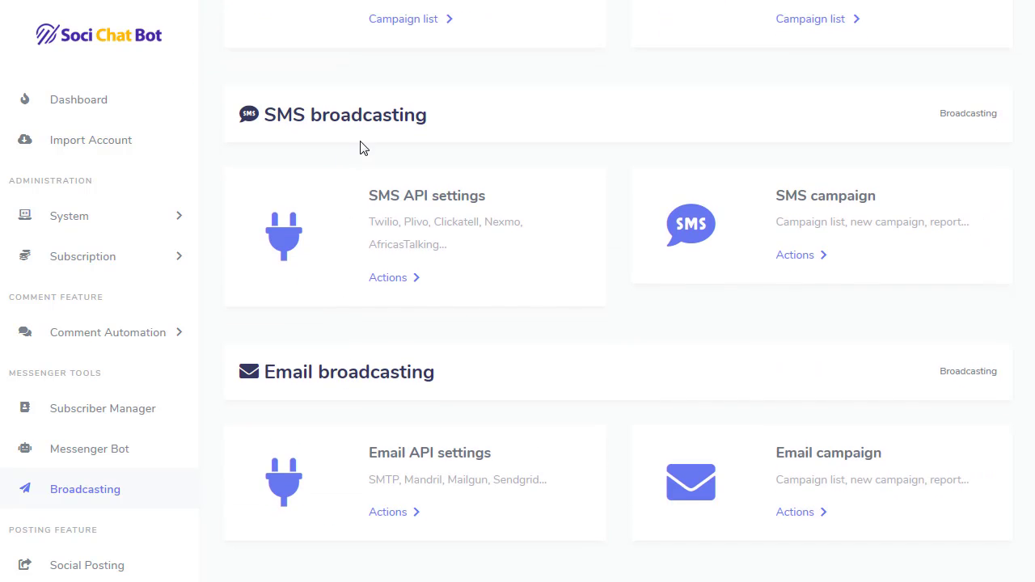
{"action": "scroll", "coordinate": [361, 148], "scroll_direction": "down", "scroll_amount": 1}
{"action": "scroll", "coordinate": [377, 381], "scroll_direction": "up", "scroll_amount": 4}
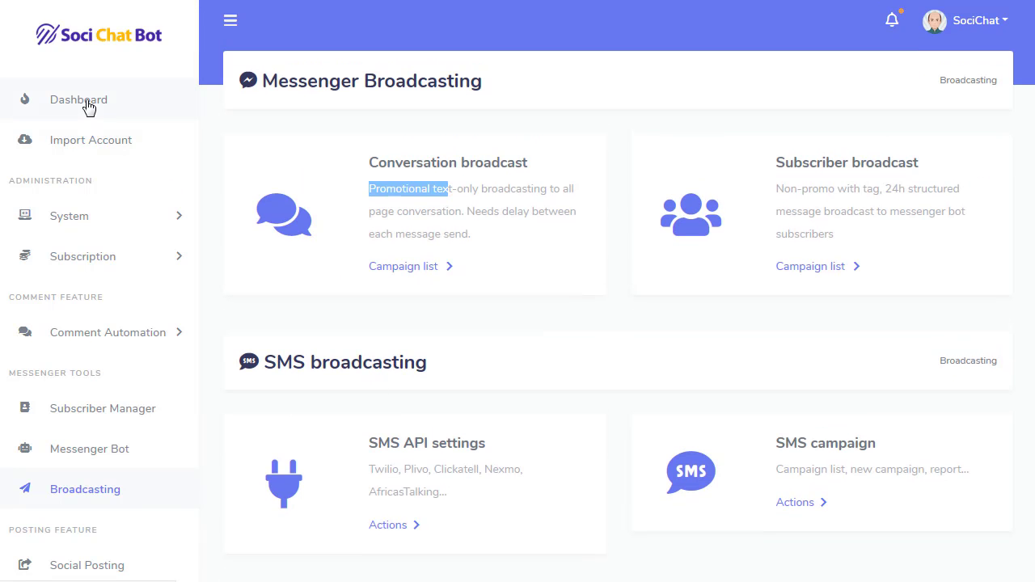